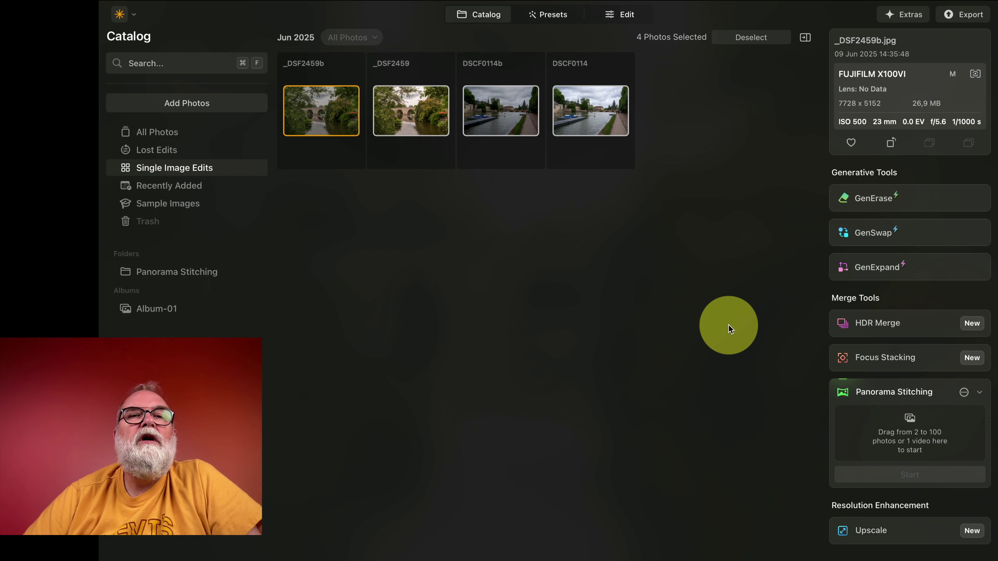
Step: Open the photo _DSF2459 for editing
{"action": "left_click", "coordinate": [422, 104]}
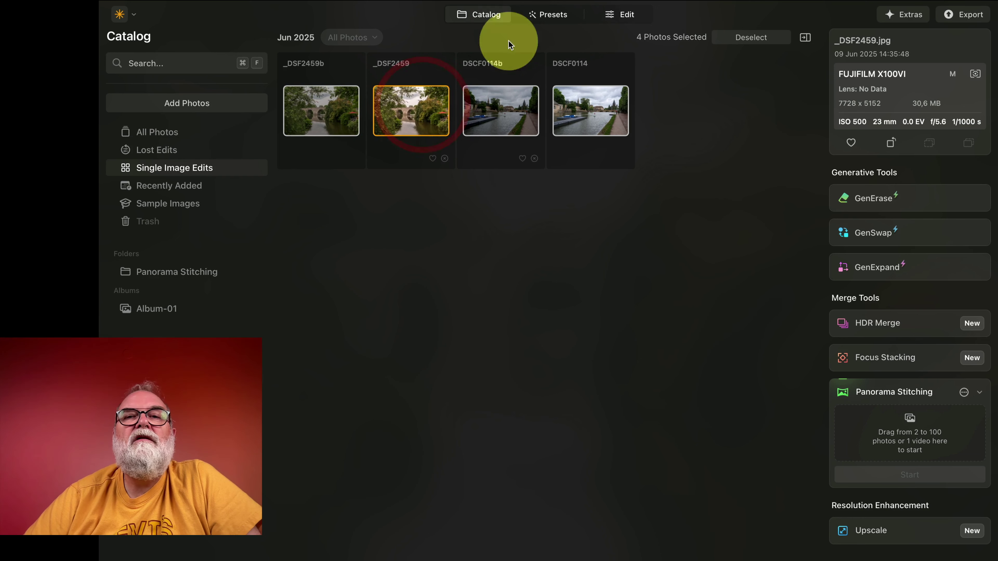
{"action": "left_click", "coordinate": [625, 14]}
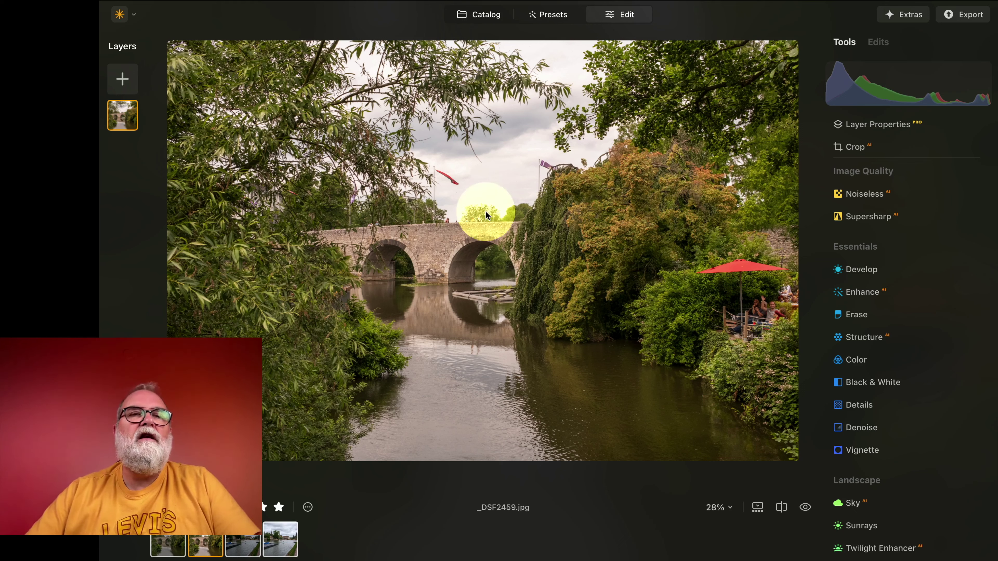
Step: Load _DSF2459b.jpg as a new layer, replacing its existing stored copy, and set the layer's opacity to 100
{"action": "left_click", "coordinate": [122, 80]}
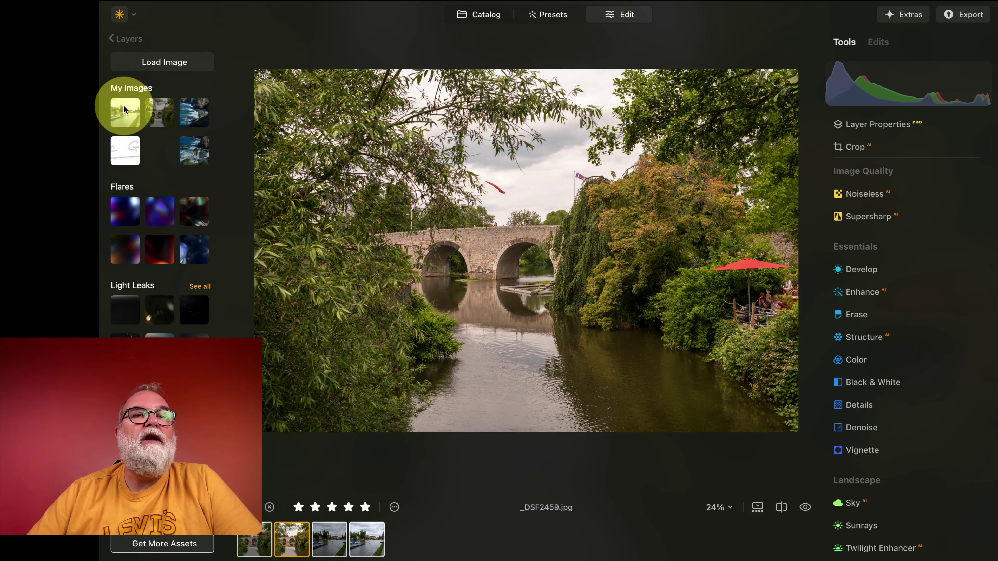
{"action": "left_click", "coordinate": [172, 65]}
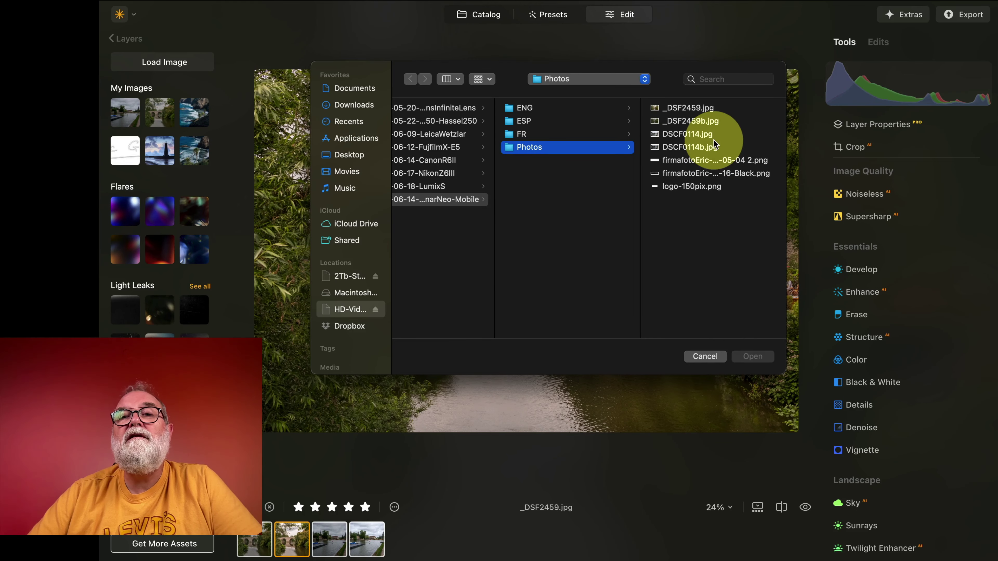
{"action": "left_click", "coordinate": [707, 121]}
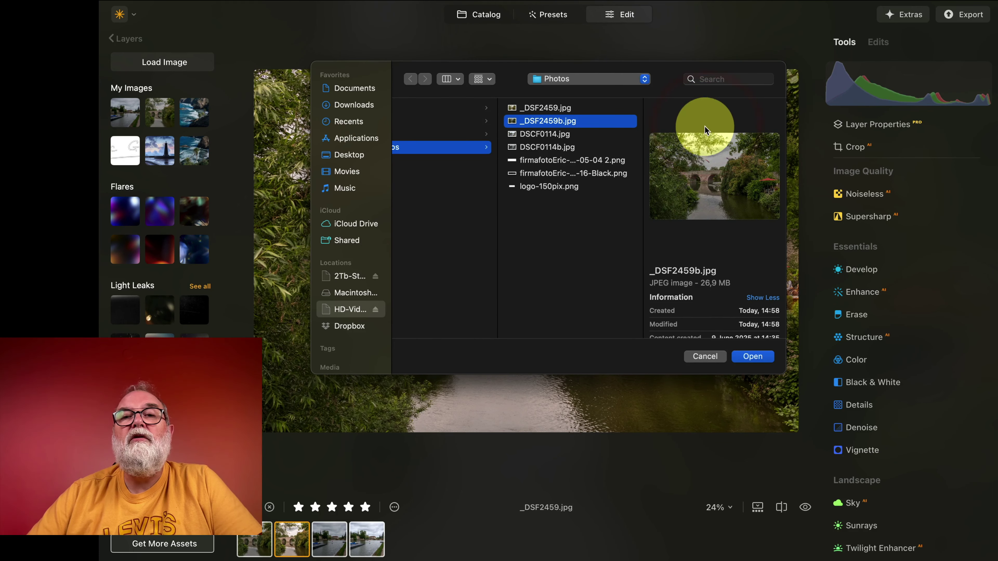
{"action": "left_click", "coordinate": [754, 356]}
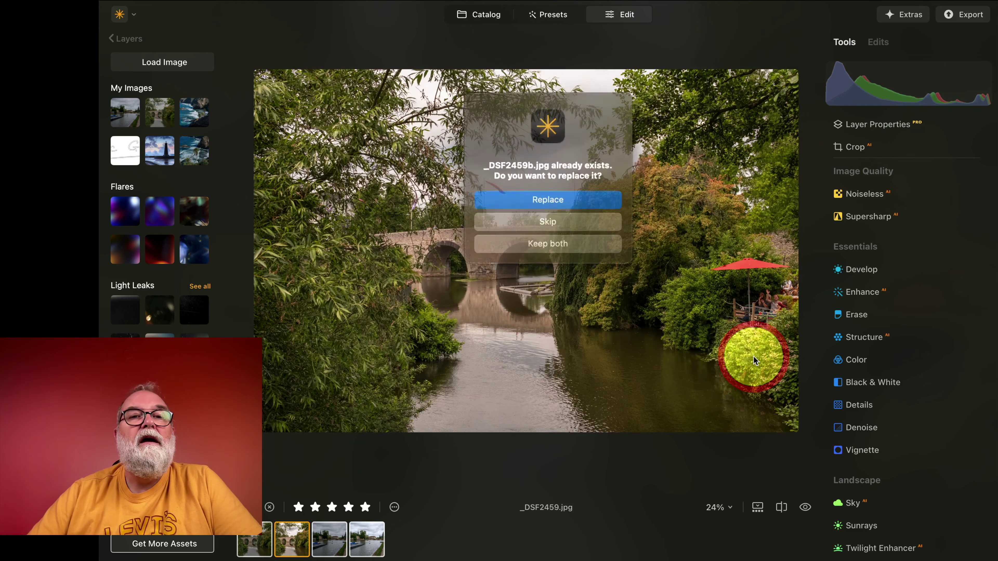
{"action": "left_click", "coordinate": [537, 199]}
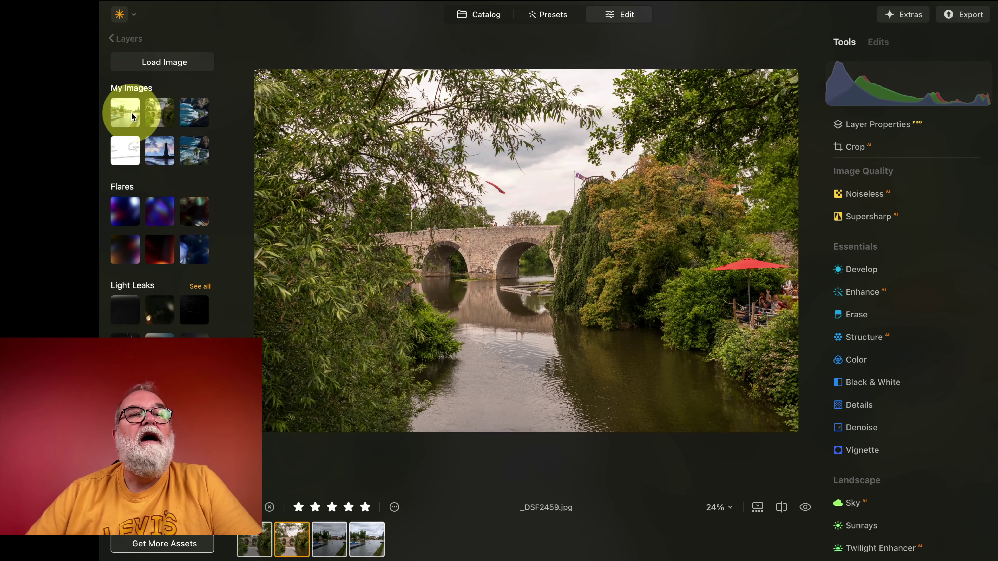
{"action": "left_click", "coordinate": [157, 114]}
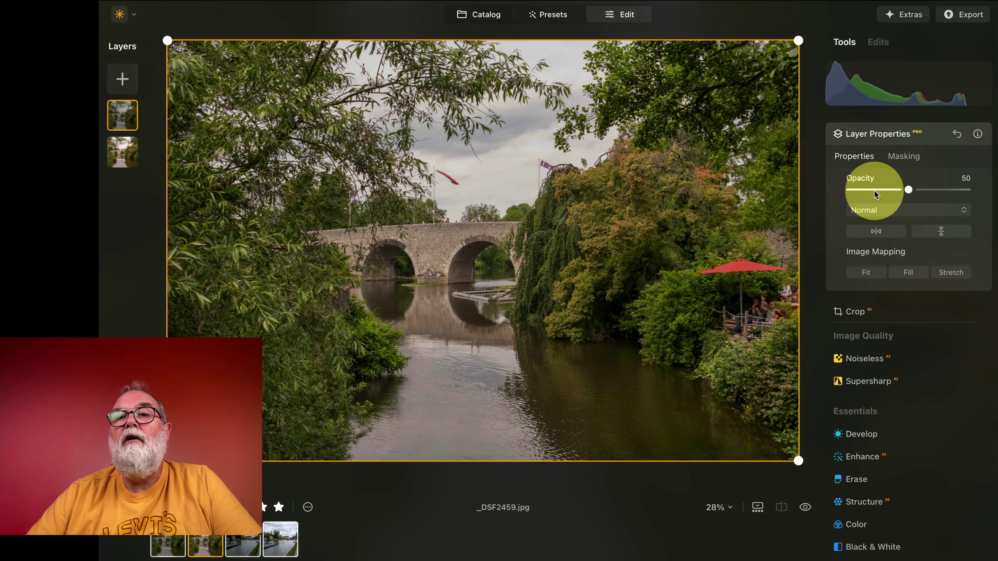
{"action": "left_click_drag", "start_coordinate": [910, 193], "coordinate": [994, 190]}
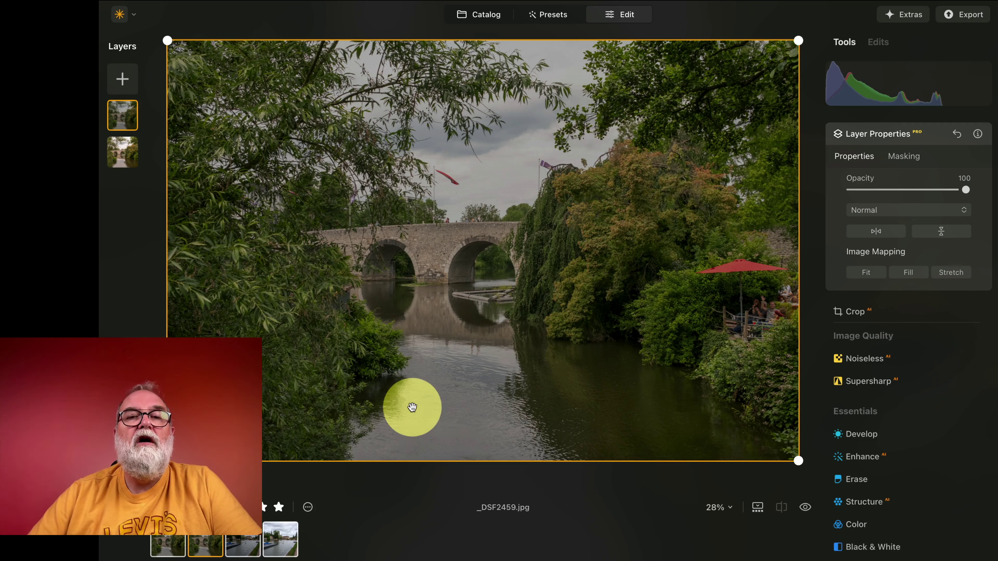
Step: Hide and show the _DSF2459b layer to compare the two exposures
{"action": "right_click", "coordinate": [121, 112]}
{"action": "left_click", "coordinate": [138, 118]}
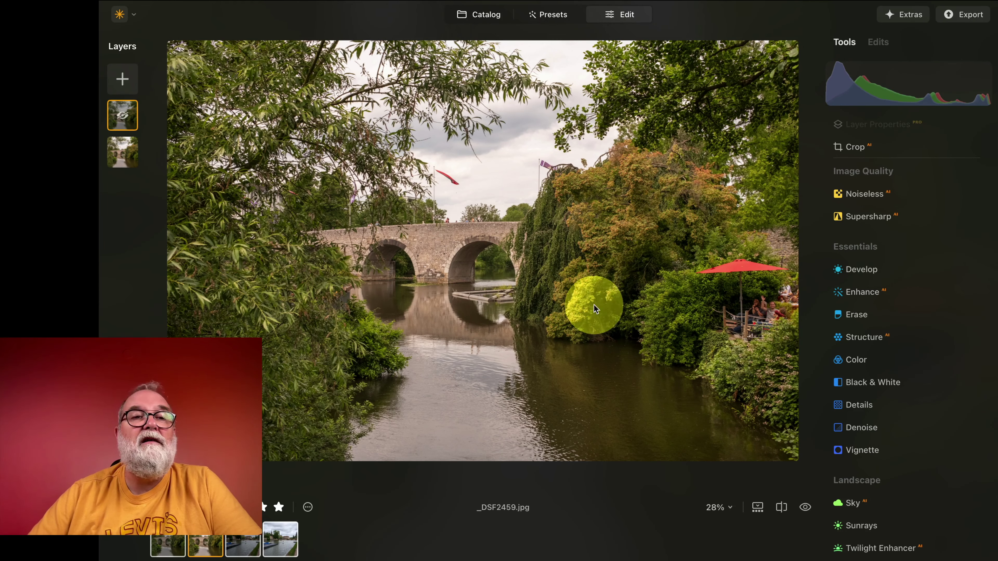
{"action": "right_click", "coordinate": [124, 119]}
{"action": "left_click", "coordinate": [141, 125]}
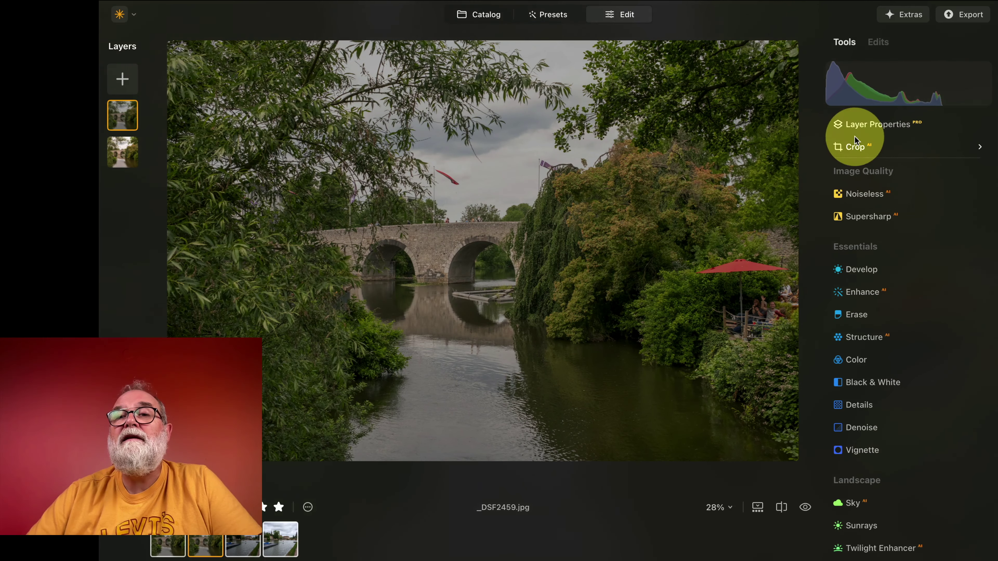
Step: Start a brush mask on the _DSF2459b layer and paint over the open sky above the bridge
{"action": "left_click", "coordinate": [869, 125]}
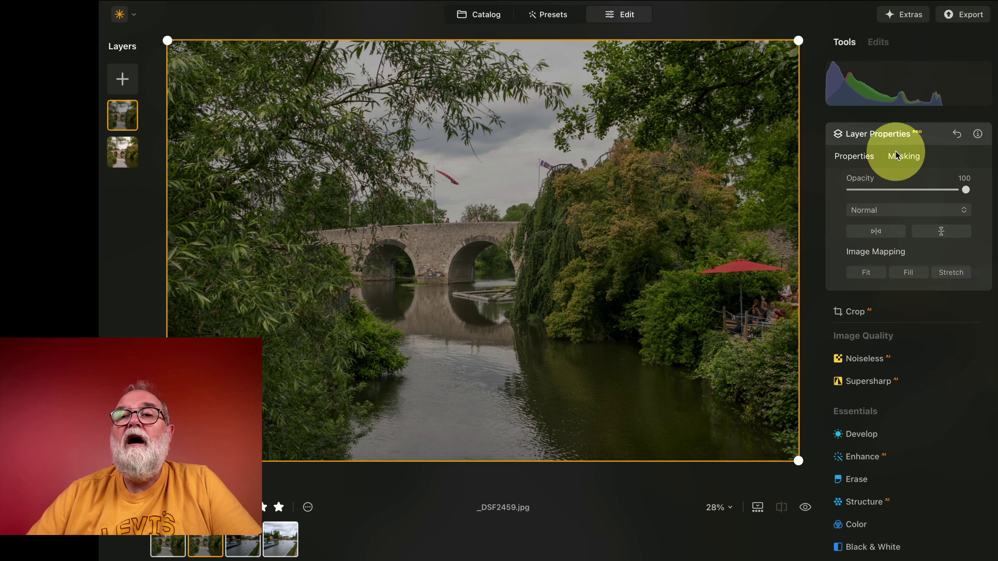
{"action": "left_click", "coordinate": [905, 158]}
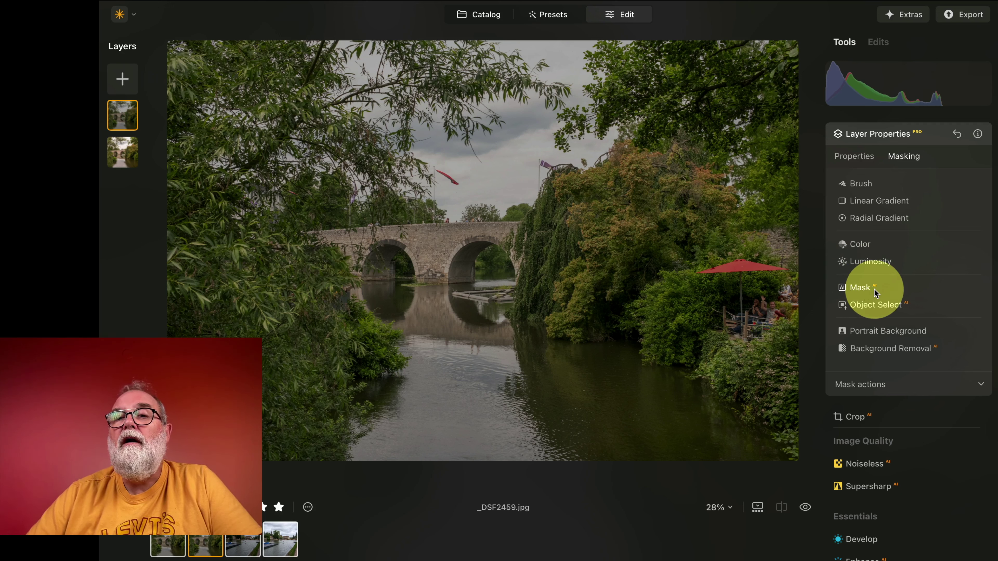
{"action": "left_click", "coordinate": [868, 189]}
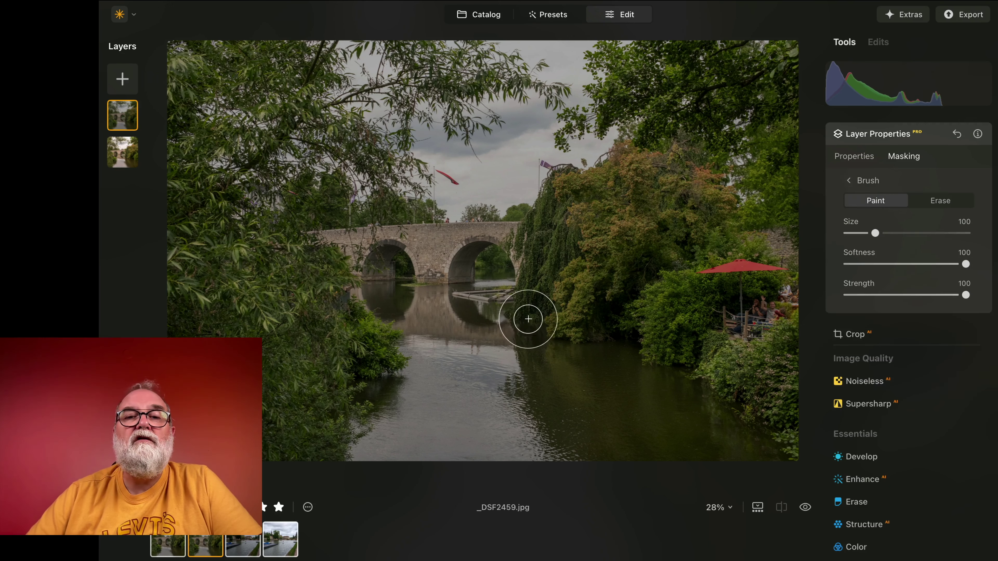
{"action": "mouse_move", "coordinate": [519, 44]}
{"action": "left_mouse_down"}
{"action": "mouse_move", "coordinate": [582, 55]}
{"action": "mouse_move", "coordinate": [547, 73]}
{"action": "mouse_move", "coordinate": [592, 116]}
{"action": "mouse_move", "coordinate": [589, 128]}
{"action": "mouse_move", "coordinate": [522, 175]}
{"action": "mouse_move", "coordinate": [450, 190]}
{"action": "mouse_move", "coordinate": [429, 118]}
{"action": "mouse_move", "coordinate": [430, 141]}
{"action": "mouse_move", "coordinate": [476, 135]}
{"action": "mouse_move", "coordinate": [501, 104]}
{"action": "mouse_move", "coordinate": [549, 104]}
{"action": "mouse_move", "coordinate": [510, 152]}
{"action": "left_mouse_up"}
Step: Set the mask brush size to 82 and paint the sky along the photo's top edge and the gaps in the right-hand trees
{"action": "left_click", "coordinate": [957, 268]}
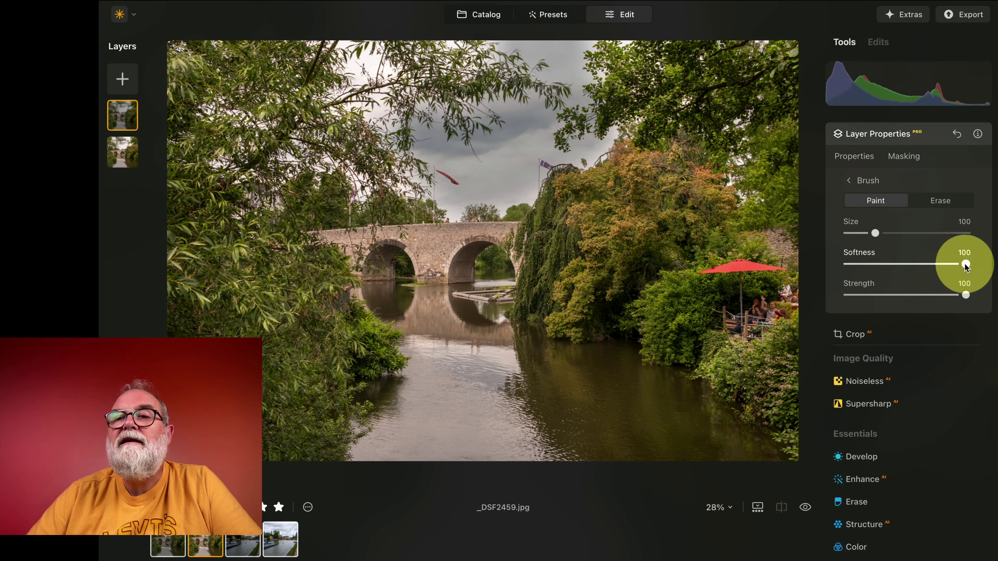
{"action": "mouse_move", "coordinate": [966, 266]}
{"action": "left_mouse_down"}
{"action": "mouse_move", "coordinate": [928, 265]}
{"action": "mouse_move", "coordinate": [970, 260]}
{"action": "left_mouse_up"}
{"action": "left_click", "coordinate": [876, 232]}
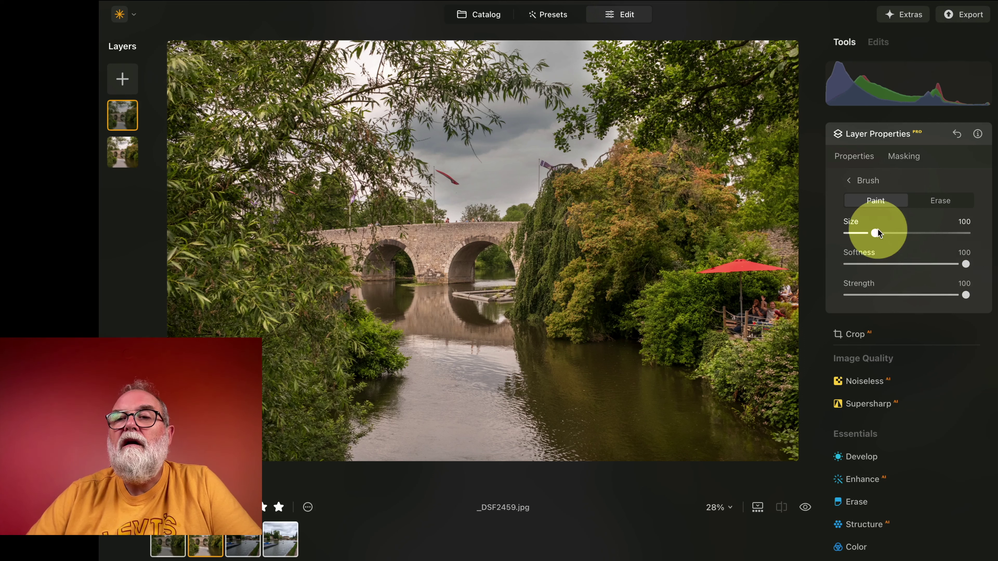
{"action": "left_click_drag", "start_coordinate": [875, 234], "coordinate": [869, 232]}
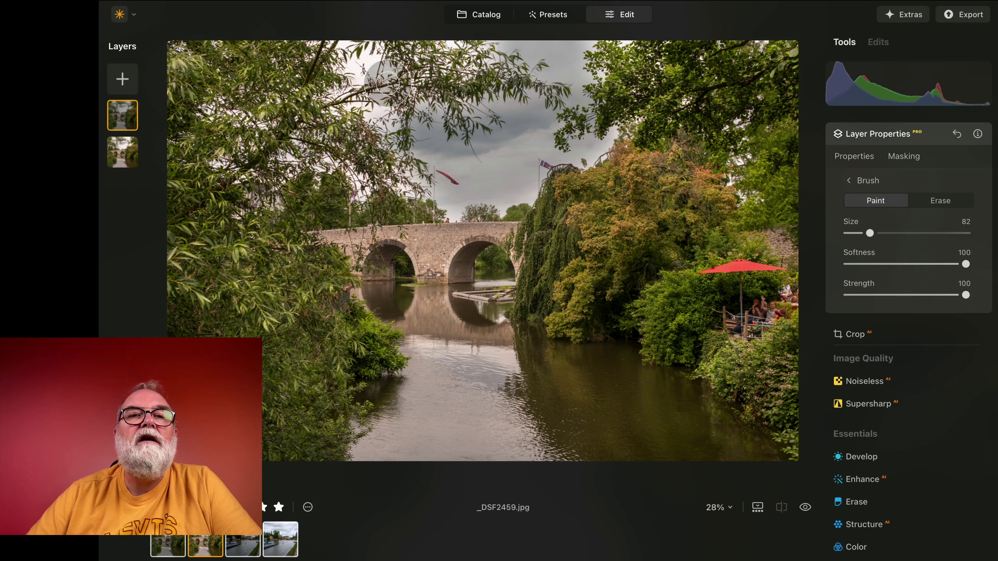
{"action": "mouse_move", "coordinate": [350, 64]}
{"action": "left_mouse_down"}
{"action": "mouse_move", "coordinate": [386, 57]}
{"action": "mouse_move", "coordinate": [377, 78]}
{"action": "left_mouse_up"}
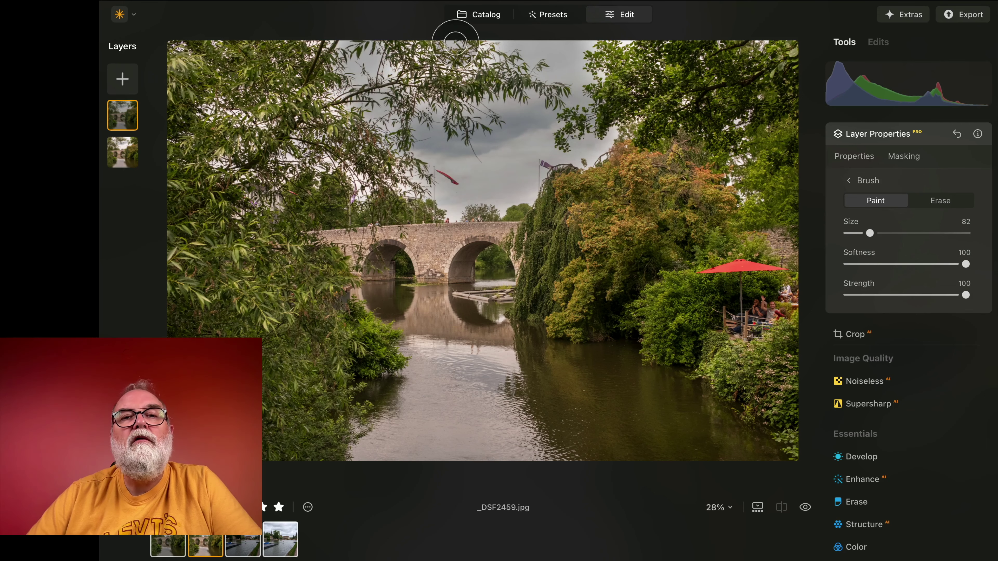
{"action": "mouse_move", "coordinate": [446, 51]}
{"action": "left_mouse_down"}
{"action": "mouse_move", "coordinate": [425, 51]}
{"action": "mouse_move", "coordinate": [418, 79]}
{"action": "mouse_move", "coordinate": [452, 47]}
{"action": "left_mouse_up"}
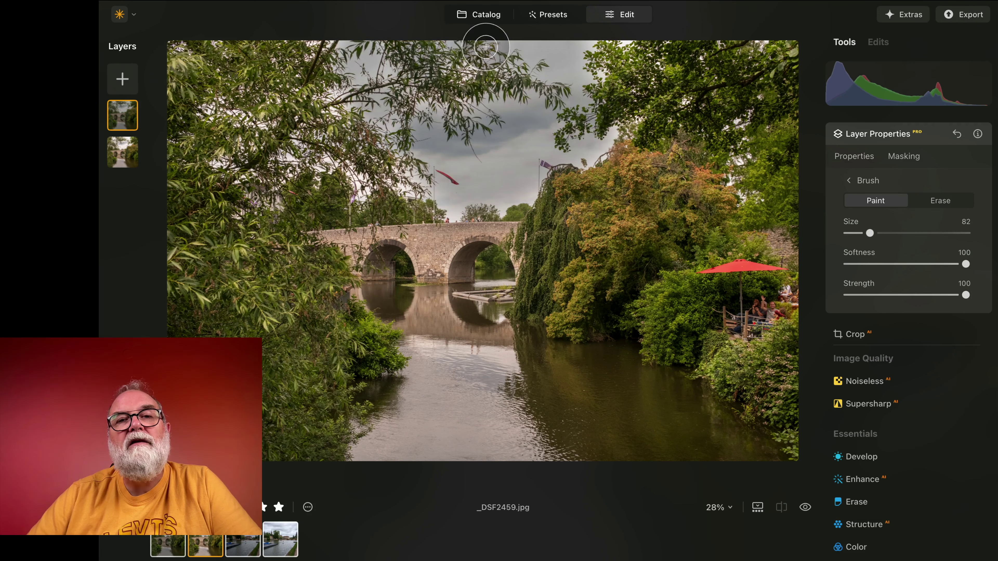
{"action": "left_click_drag", "start_coordinate": [604, 41], "coordinate": [625, 38]}
{"action": "left_click_drag", "start_coordinate": [760, 114], "coordinate": [746, 180]}
{"action": "left_click", "coordinate": [751, 232]}
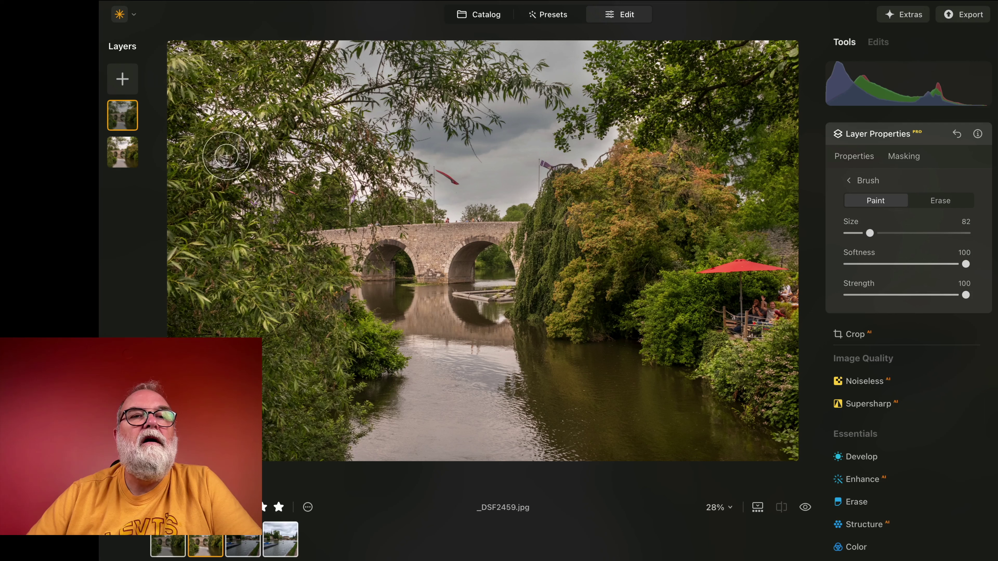
Step: Paint the sky gaps in the left-hand foliage and the remaining sky just above the bridge into the layer mask
{"action": "left_click", "coordinate": [215, 118]}
{"action": "left_click", "coordinate": [220, 39]}
{"action": "left_click", "coordinate": [181, 48]}
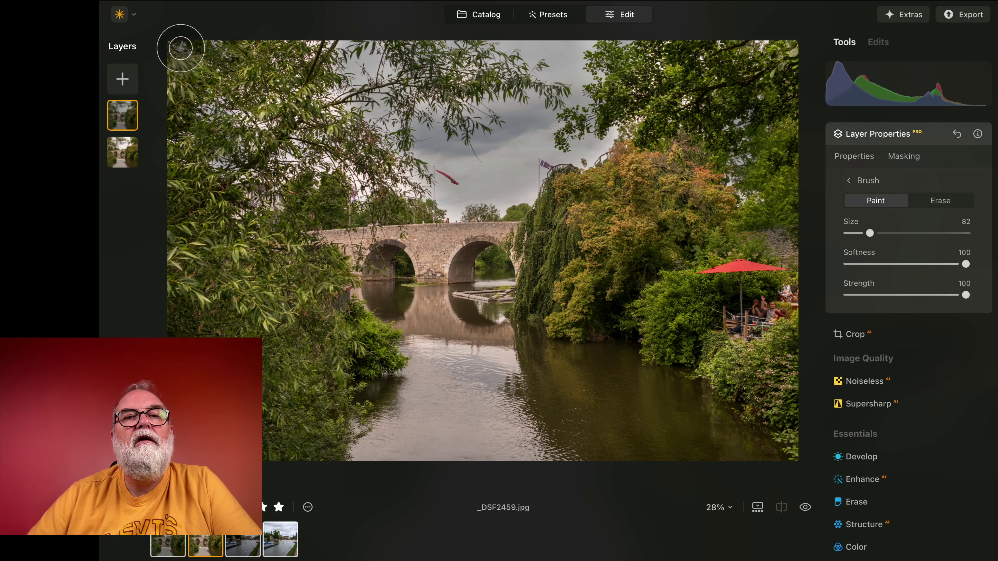
{"action": "mouse_move", "coordinate": [303, 159]}
{"action": "left_mouse_down"}
{"action": "mouse_move", "coordinate": [353, 168]}
{"action": "mouse_move", "coordinate": [367, 190]}
{"action": "left_mouse_up"}
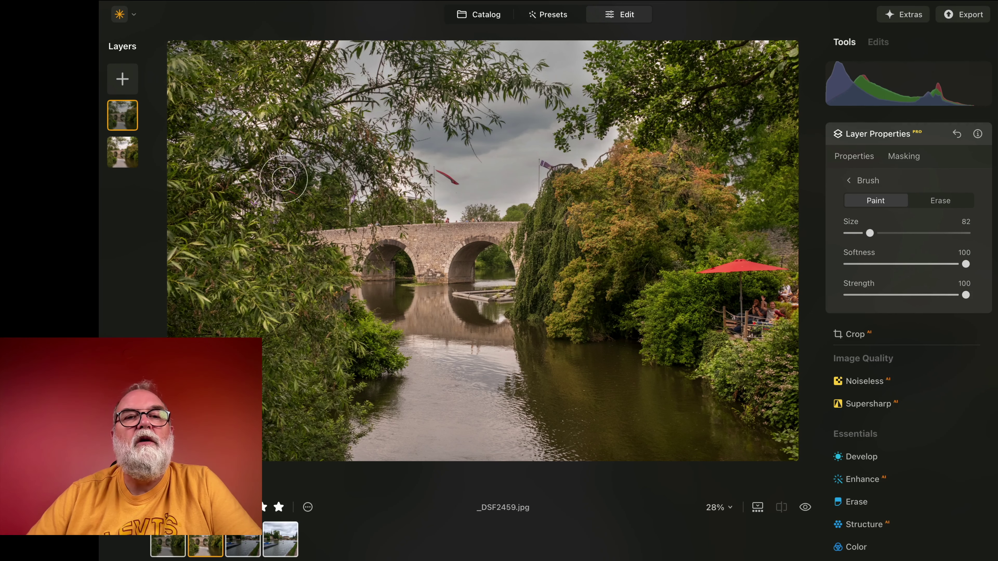
{"action": "mouse_move", "coordinate": [264, 190]}
{"action": "left_mouse_down"}
{"action": "mouse_move", "coordinate": [411, 180]}
{"action": "mouse_move", "coordinate": [346, 106]}
{"action": "mouse_move", "coordinate": [393, 108]}
{"action": "left_mouse_up"}
{"action": "mouse_move", "coordinate": [468, 76]}
{"action": "left_mouse_down"}
{"action": "mouse_move", "coordinate": [457, 66]}
{"action": "mouse_move", "coordinate": [432, 92]}
{"action": "left_mouse_up"}
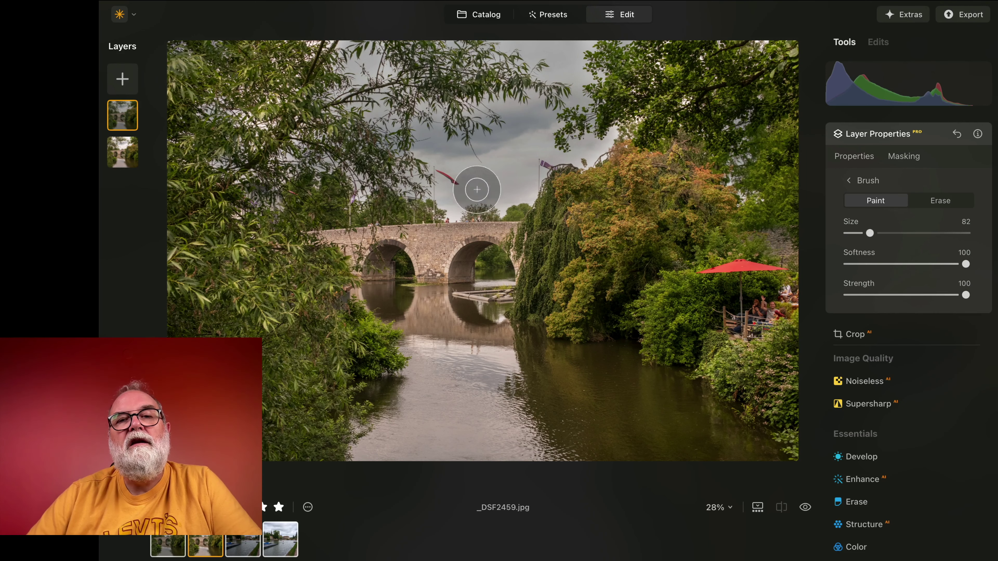
{"action": "mouse_move", "coordinate": [457, 210]}
{"action": "left_mouse_down"}
{"action": "mouse_move", "coordinate": [520, 196]}
{"action": "mouse_move", "coordinate": [615, 129]}
{"action": "left_mouse_up"}
Step: Paint the river surface and the water below the bridge arches into the layer mask
{"action": "left_click_drag", "start_coordinate": [964, 262], "coordinate": [924, 246]}
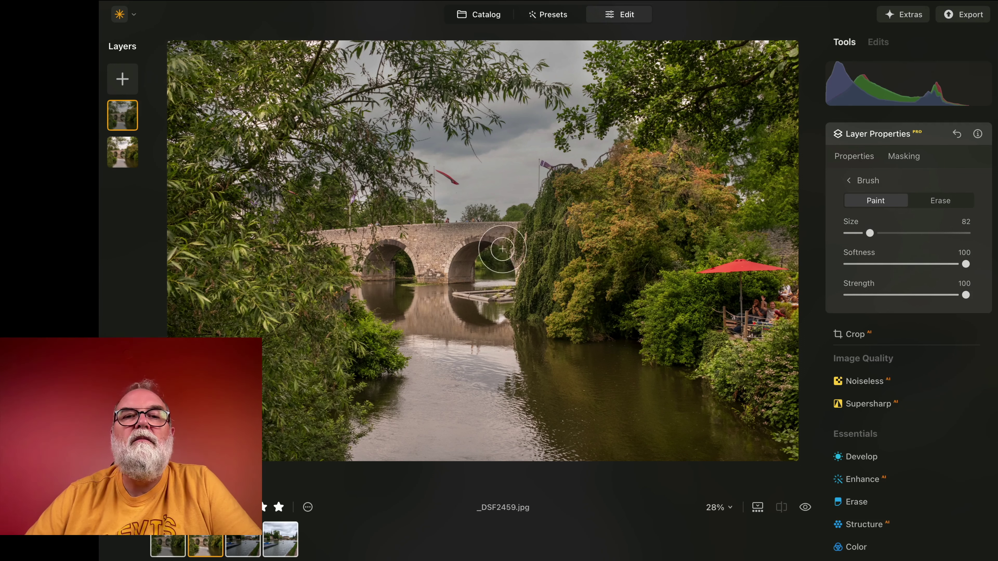
{"action": "mouse_move", "coordinate": [424, 359]}
{"action": "left_mouse_down"}
{"action": "mouse_move", "coordinate": [500, 362]}
{"action": "mouse_move", "coordinate": [424, 400]}
{"action": "mouse_move", "coordinate": [373, 471]}
{"action": "mouse_move", "coordinate": [367, 440]}
{"action": "mouse_move", "coordinate": [458, 437]}
{"action": "mouse_move", "coordinate": [468, 457]}
{"action": "mouse_move", "coordinate": [501, 398]}
{"action": "mouse_move", "coordinate": [544, 470]}
{"action": "mouse_move", "coordinate": [489, 390]}
{"action": "mouse_move", "coordinate": [497, 355]}
{"action": "mouse_move", "coordinate": [414, 342]}
{"action": "left_mouse_up"}
{"action": "mouse_move", "coordinate": [497, 268]}
{"action": "left_mouse_down"}
{"action": "mouse_move", "coordinate": [479, 263]}
{"action": "mouse_move", "coordinate": [498, 280]}
{"action": "left_mouse_up"}
{"action": "mouse_move", "coordinate": [369, 425]}
{"action": "left_mouse_down"}
{"action": "mouse_move", "coordinate": [334, 432]}
{"action": "mouse_move", "coordinate": [377, 417]}
{"action": "left_mouse_up"}
{"action": "mouse_move", "coordinate": [412, 388]}
{"action": "left_mouse_down"}
{"action": "mouse_move", "coordinate": [459, 430]}
{"action": "mouse_move", "coordinate": [483, 385]}
{"action": "left_mouse_up"}
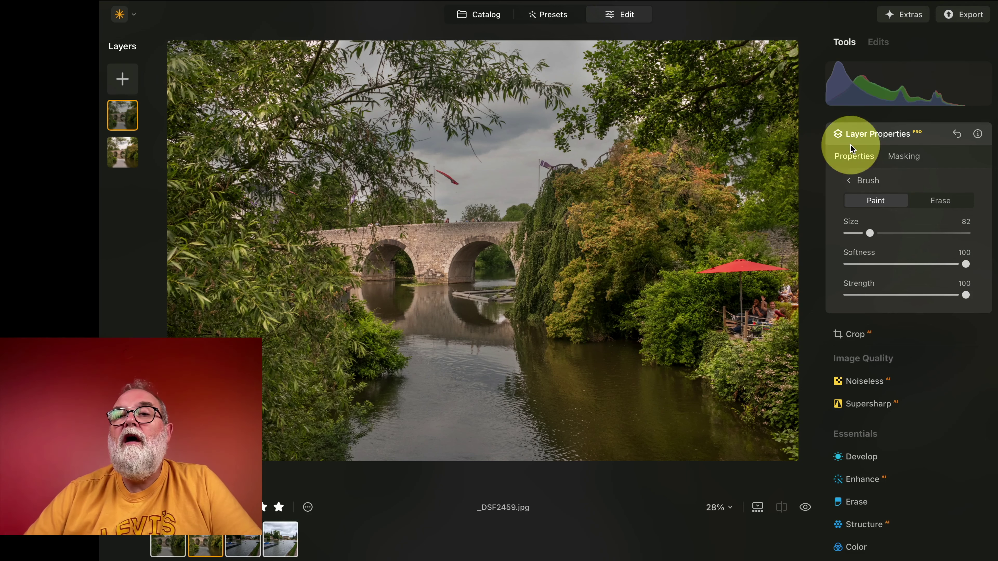
Step: Set the masked layer's opacity to 73 and compare the blend with the original photo
{"action": "left_click", "coordinate": [852, 159]}
{"action": "mouse_move", "coordinate": [965, 191]}
{"action": "left_mouse_down"}
{"action": "mouse_move", "coordinate": [742, 185]}
{"action": "mouse_move", "coordinate": [979, 192]}
{"action": "mouse_move", "coordinate": [842, 188]}
{"action": "mouse_move", "coordinate": [960, 188]}
{"action": "mouse_move", "coordinate": [861, 190]}
{"action": "mouse_move", "coordinate": [934, 190]}
{"action": "left_mouse_up"}
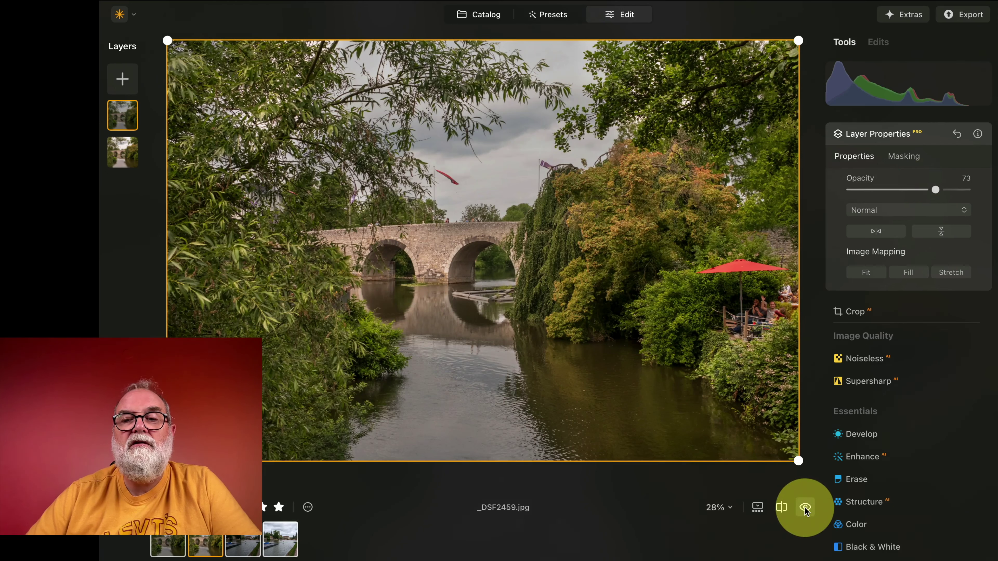
{"action": "left_click", "coordinate": [804, 507]}
{"action": "left_click", "coordinate": [804, 507]}
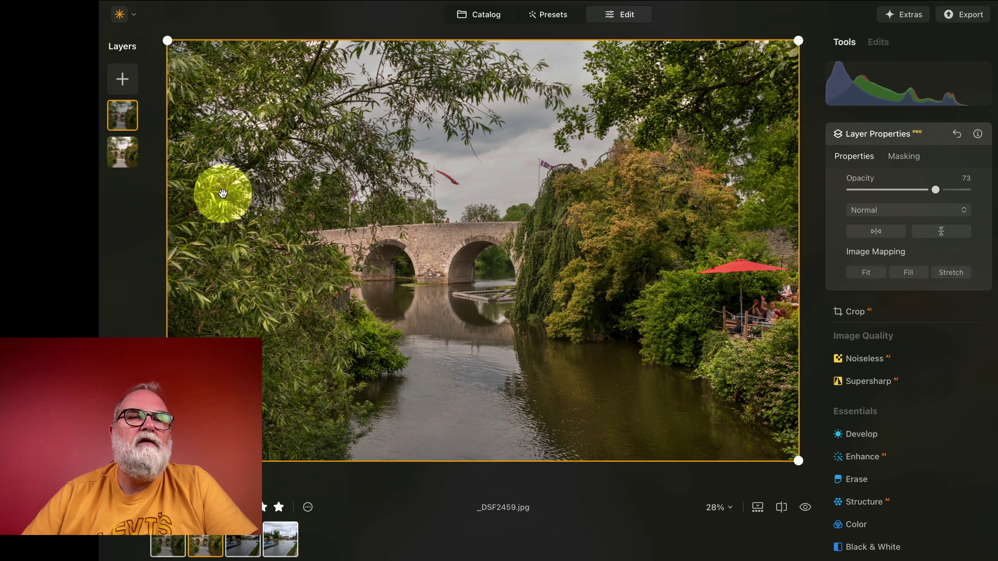
Step: Merge the two exposure layers into a new top layer and compare it with the original photo
{"action": "left_click_drag", "start_coordinate": [121, 155], "coordinate": [119, 123]}
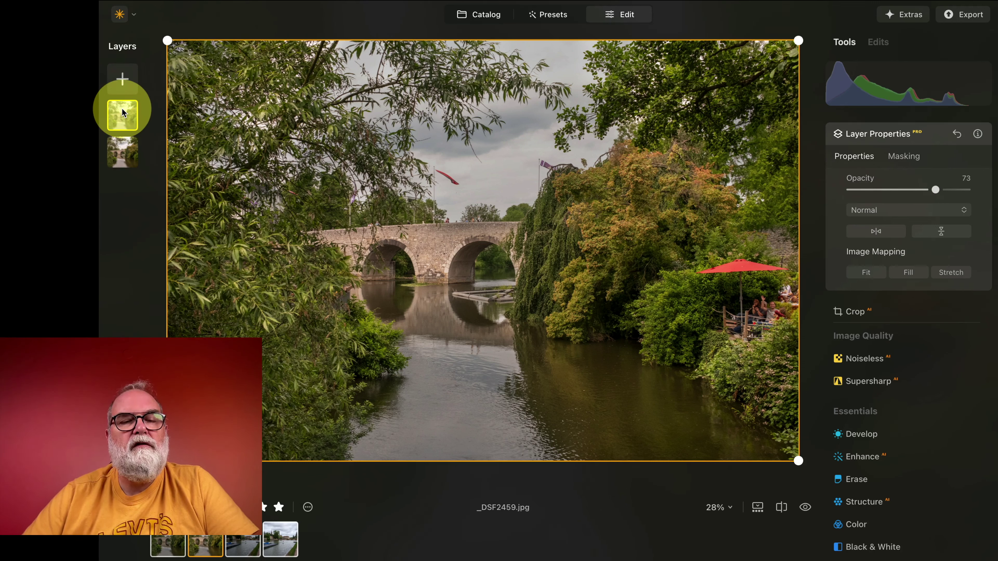
{"action": "right_click", "coordinate": [126, 151]}
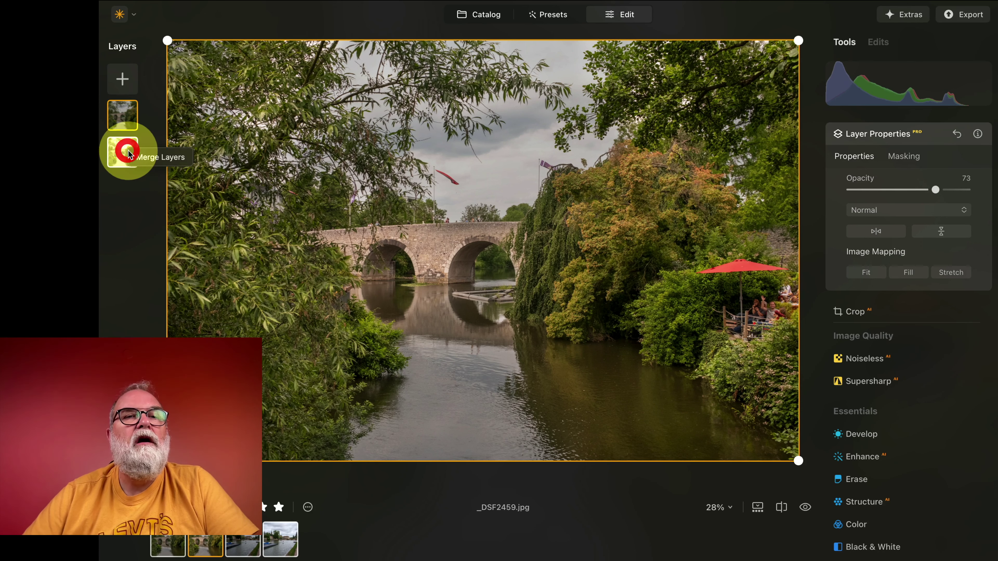
{"action": "left_click", "coordinate": [159, 159]}
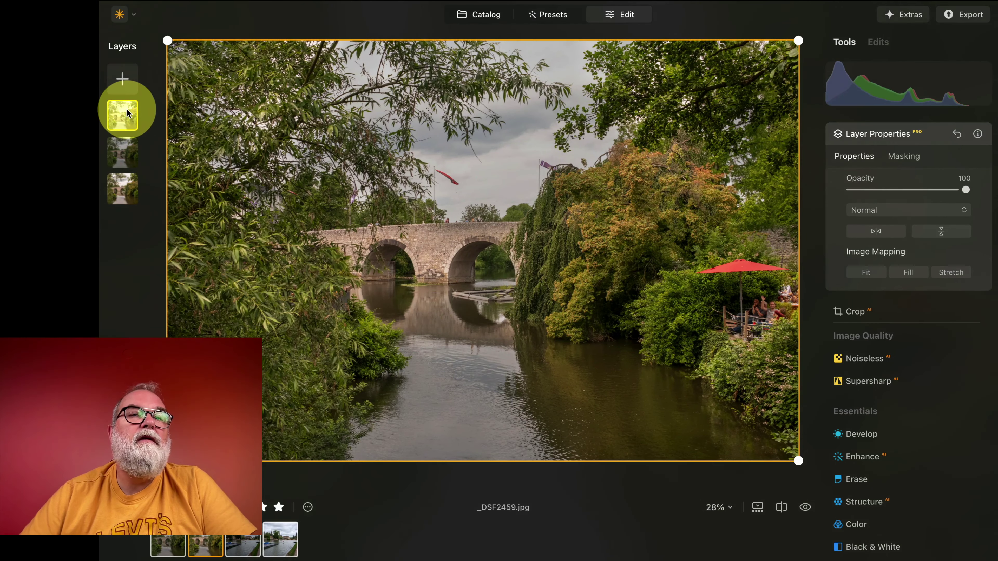
{"action": "left_click", "coordinate": [804, 507]}
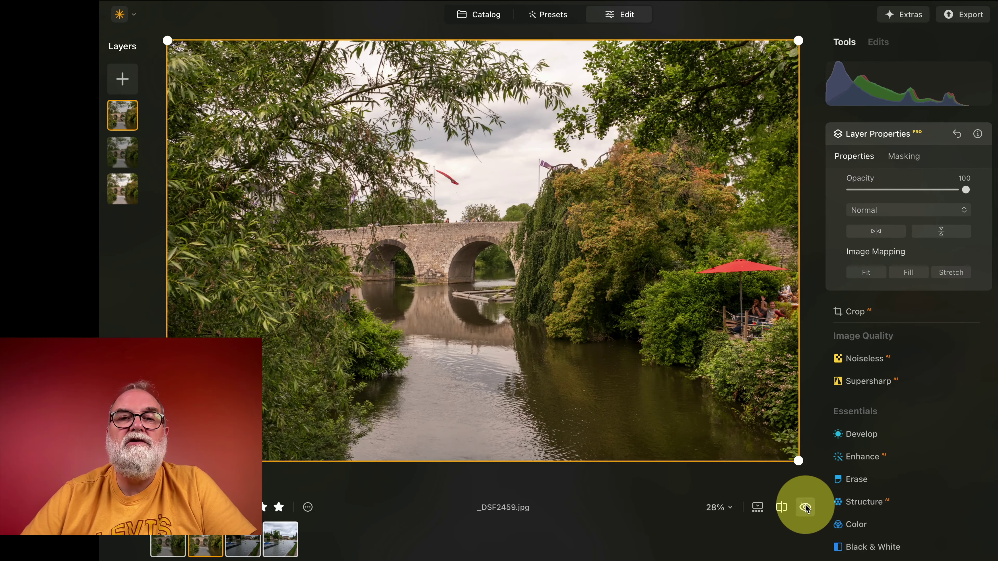
{"action": "left_click", "coordinate": [804, 507]}
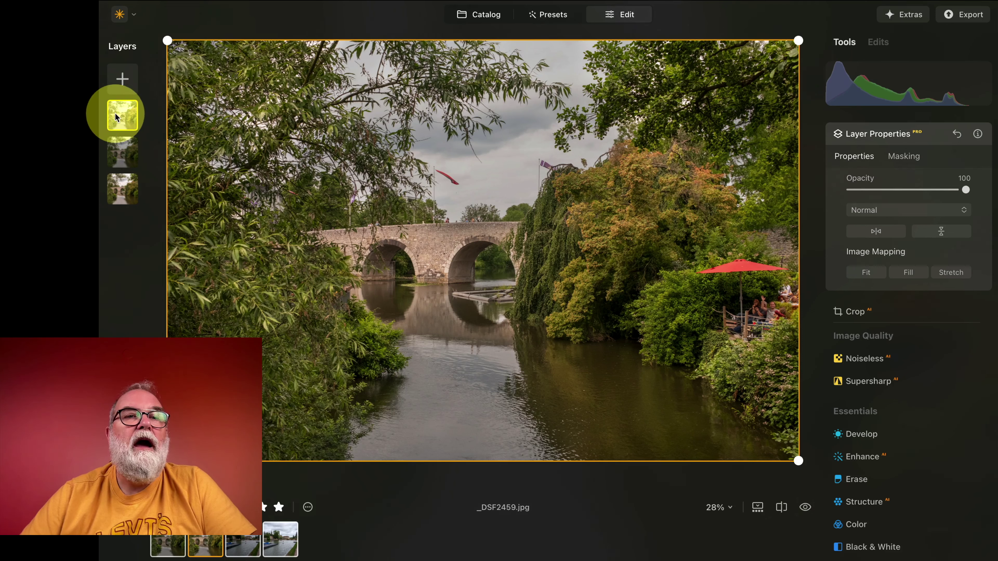
Step: Apply Develop to the merged layer with Smart Contrast 26 and Highlights -25
{"action": "scroll", "coordinate": [922, 442], "scroll_direction": "down", "scroll_amount": 3}
{"action": "scroll", "coordinate": [921, 442], "scroll_direction": "up", "scroll_amount": 3}
{"action": "left_click", "coordinate": [915, 439]}
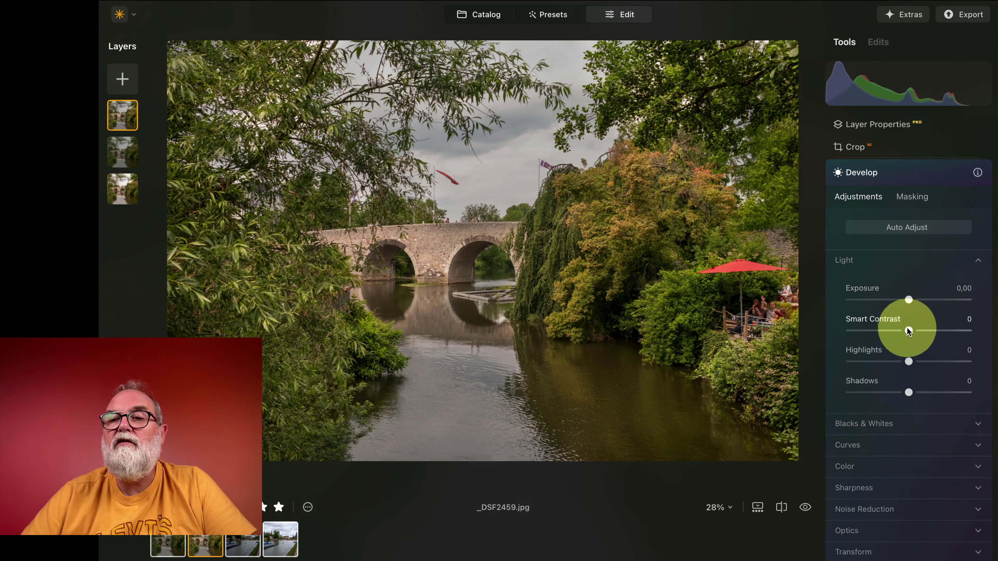
{"action": "left_click_drag", "start_coordinate": [909, 330], "coordinate": [894, 362]}
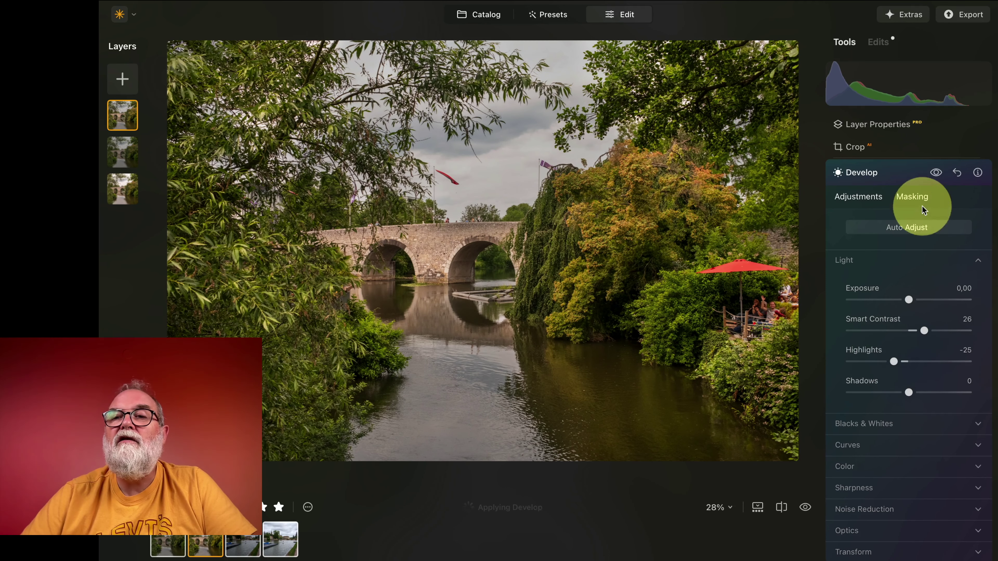
{"action": "left_click", "coordinate": [915, 172]}
{"action": "scroll", "coordinate": [918, 283], "scroll_direction": "down", "scroll_amount": 5}
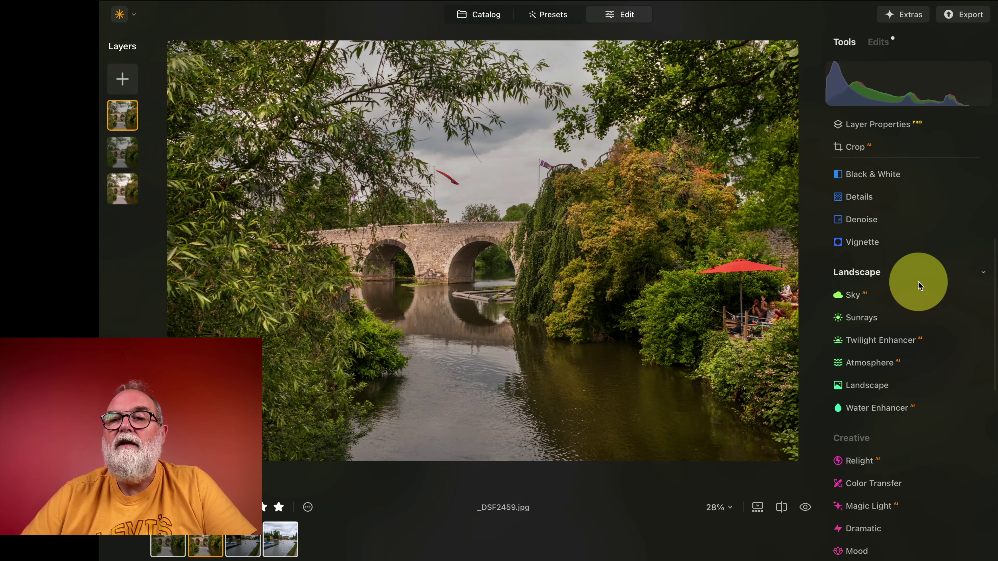
Step: Warm the merged layer with the Landscape tool by setting Golden Hour to 29
{"action": "scroll", "coordinate": [917, 282], "scroll_direction": "down", "scroll_amount": 2}
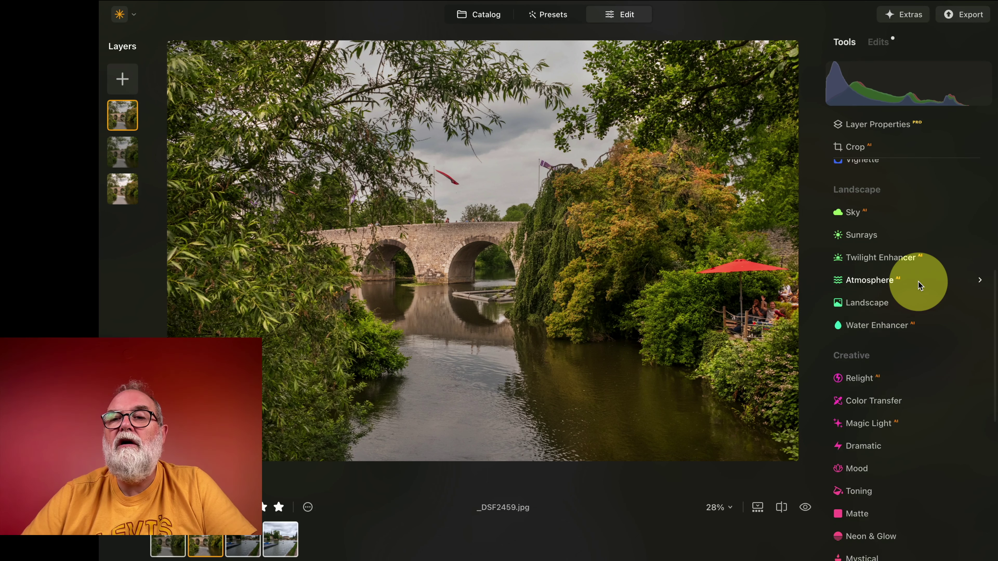
{"action": "left_click", "coordinate": [878, 302]}
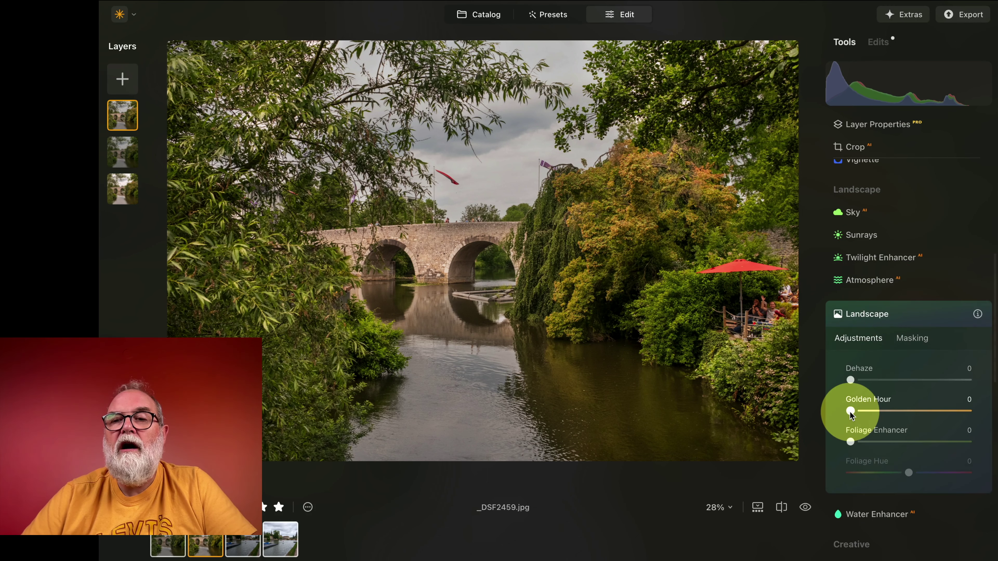
{"action": "left_click_drag", "start_coordinate": [850, 413], "coordinate": [904, 412]}
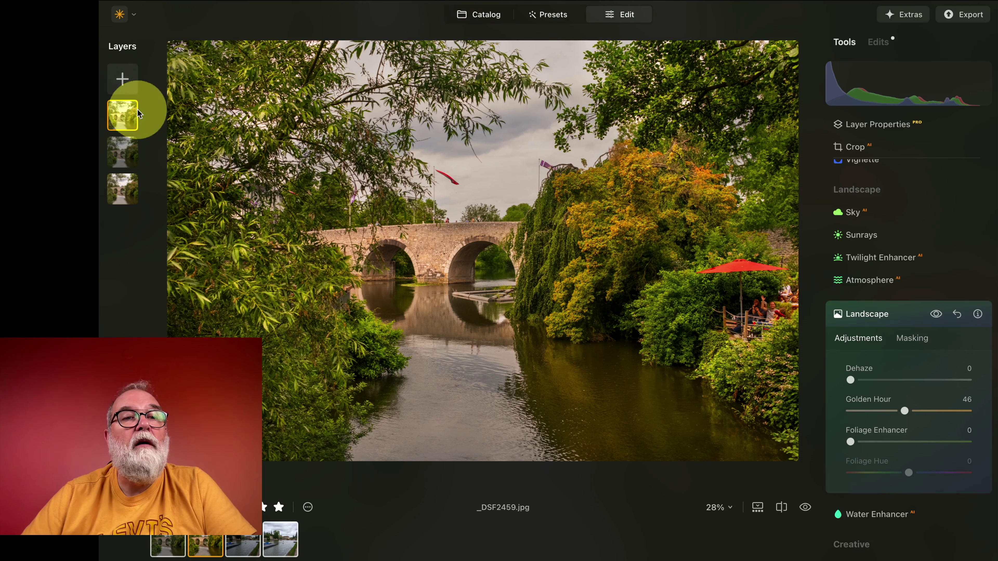
{"action": "left_click_drag", "start_coordinate": [903, 411], "coordinate": [886, 413]}
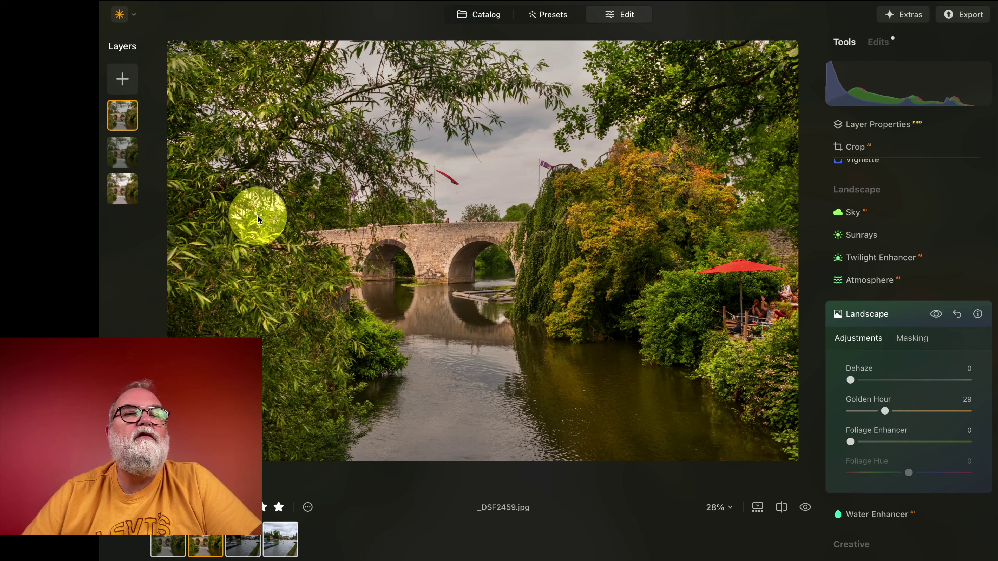
Step: Add the white signature image as a new layer, shrink it into the photo's lower-right corner, and set its opacity to 58
{"action": "left_click", "coordinate": [123, 79]}
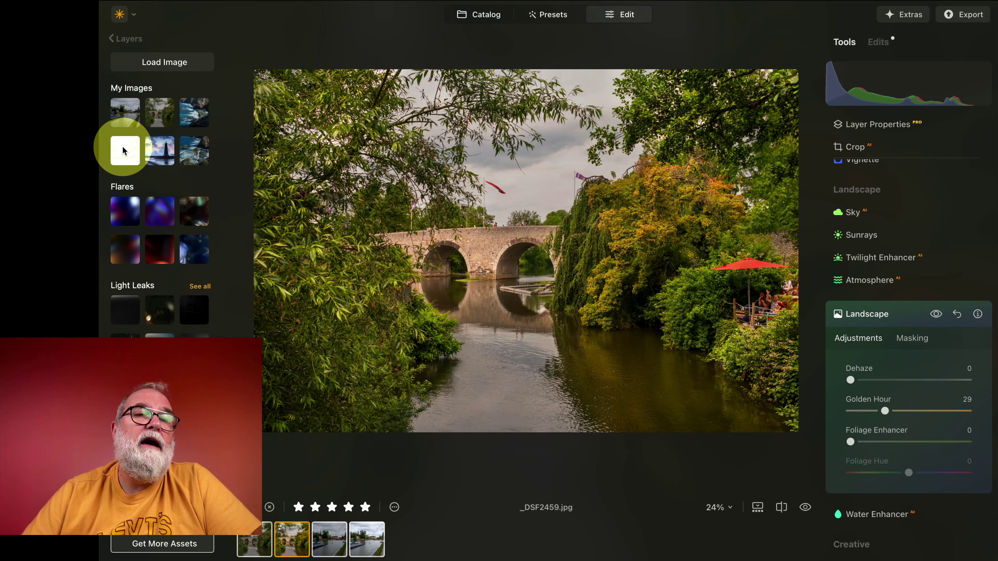
{"action": "left_click", "coordinate": [123, 150]}
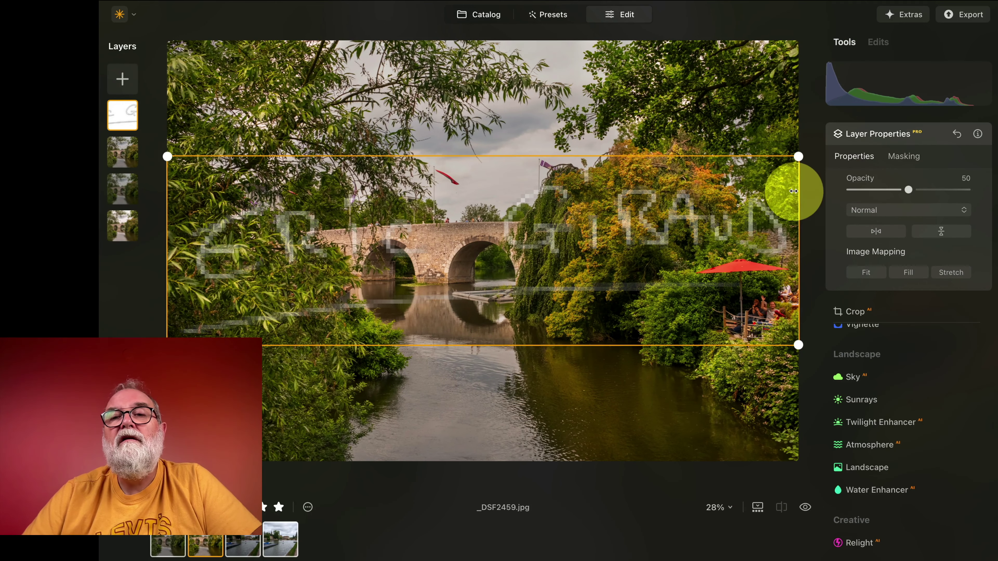
{"action": "left_click_drag", "start_coordinate": [799, 157], "coordinate": [742, 421]}
{"action": "left_click_drag", "start_coordinate": [662, 413], "coordinate": [715, 432]}
{"action": "mouse_move", "coordinate": [908, 193]}
{"action": "left_mouse_down"}
{"action": "mouse_move", "coordinate": [988, 190]}
{"action": "mouse_move", "coordinate": [874, 190]}
{"action": "mouse_move", "coordinate": [920, 192]}
{"action": "left_mouse_up"}
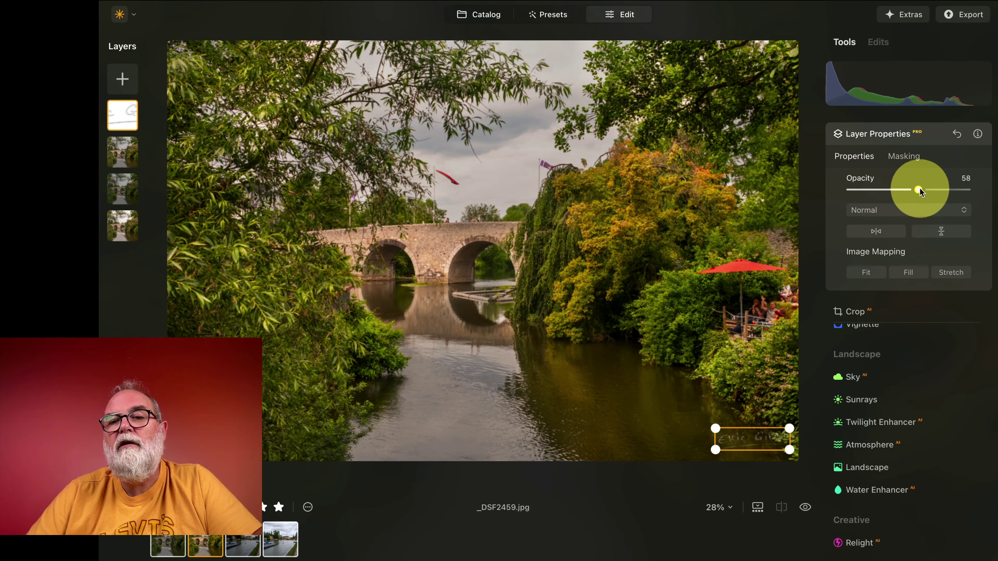
Step: Select the merged layer under the signature and compare the edited bridge photo with the original
{"action": "left_click", "coordinate": [747, 229]}
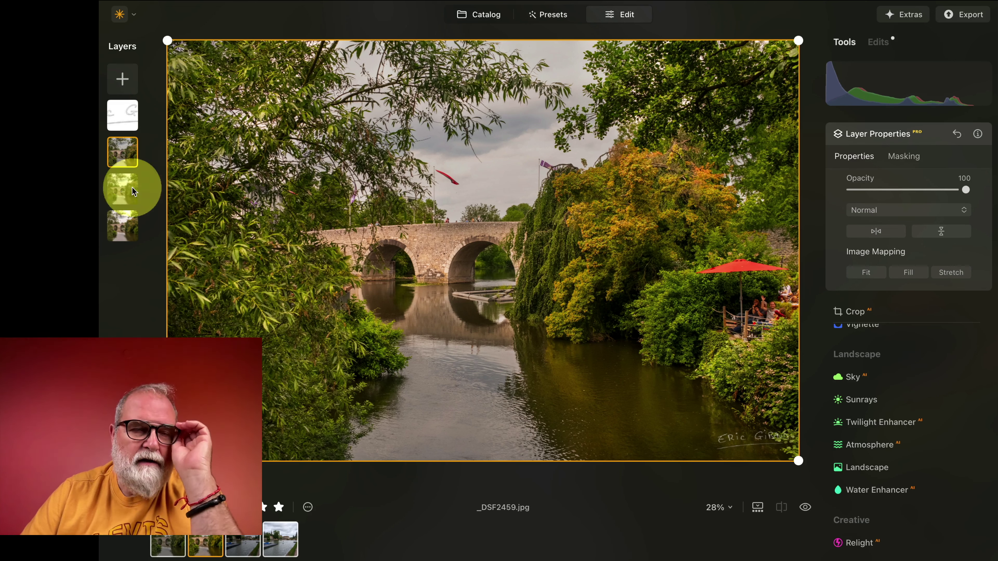
{"action": "left_click_drag", "start_coordinate": [132, 216], "coordinate": [126, 188]}
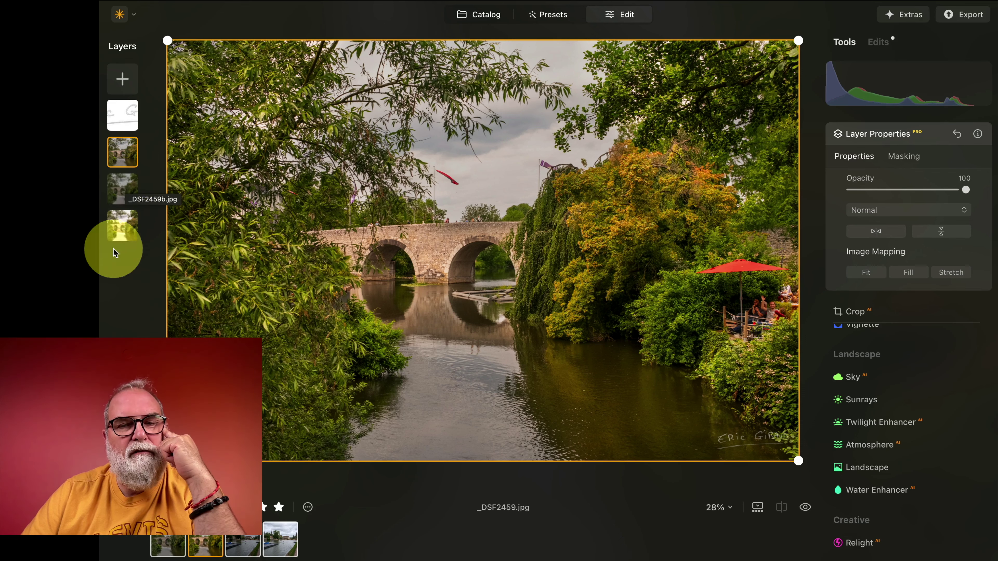
{"action": "mouse_move", "coordinate": [122, 116]}
{"action": "left_mouse_down"}
{"action": "mouse_move", "coordinate": [122, 157]}
{"action": "mouse_move", "coordinate": [122, 111]}
{"action": "left_mouse_up"}
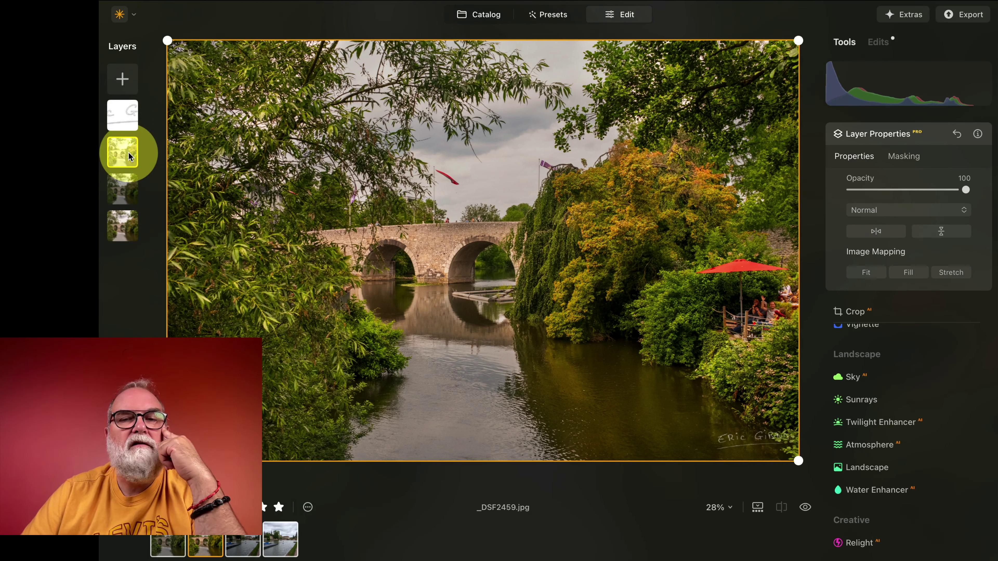
{"action": "left_click", "coordinate": [806, 509]}
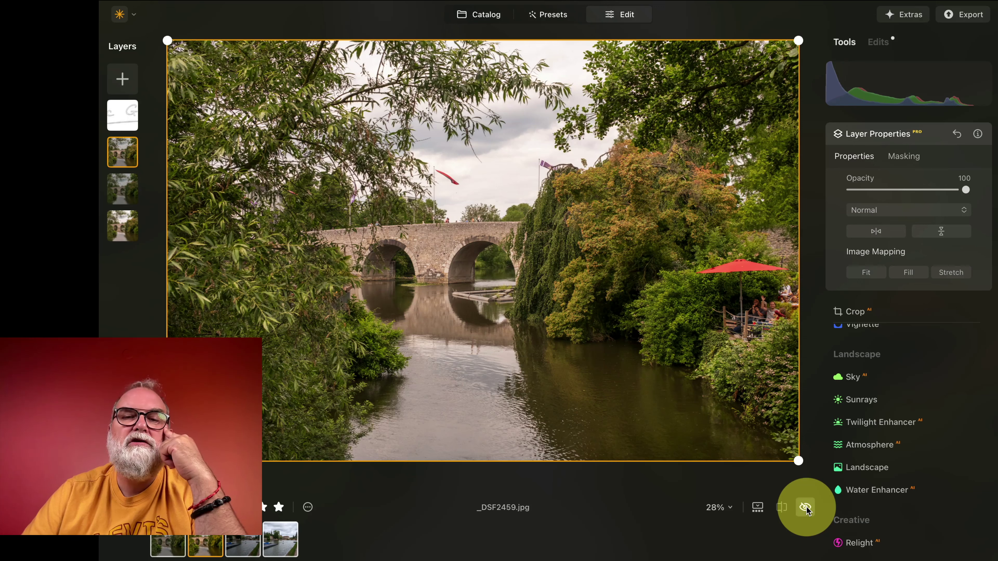
{"action": "left_click", "coordinate": [806, 509]}
{"action": "left_click", "coordinate": [806, 509]}
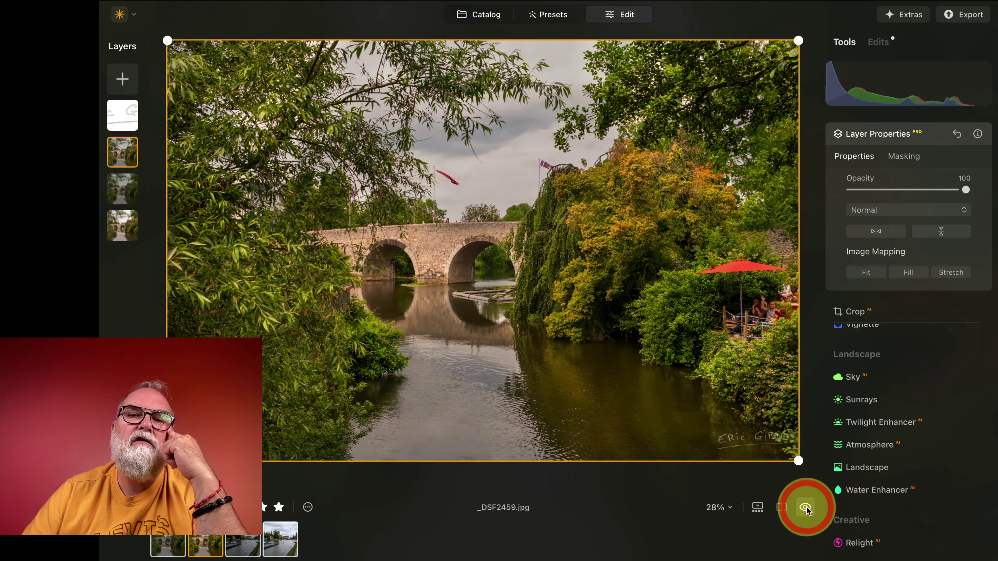
{"action": "left_click", "coordinate": [806, 509]}
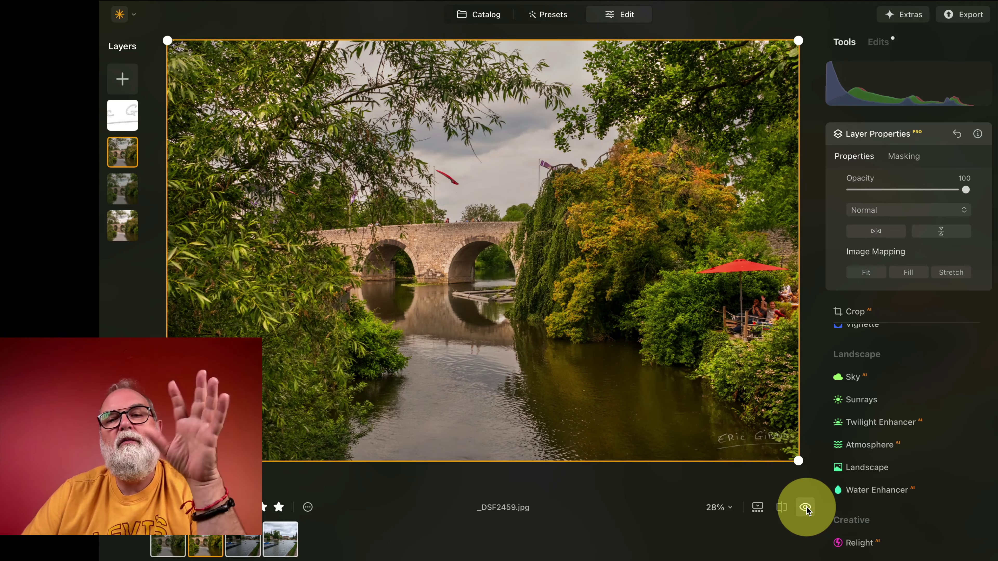
{"action": "left_click", "coordinate": [806, 509]}
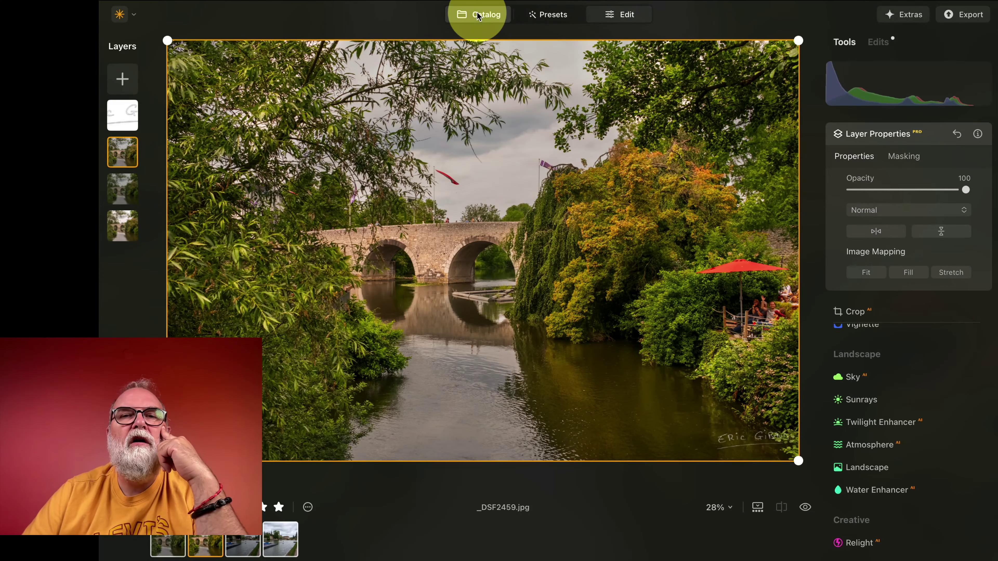
Step: Open the river photo DSCF0114.jpg from the catalog for editing
{"action": "left_click", "coordinate": [477, 15]}
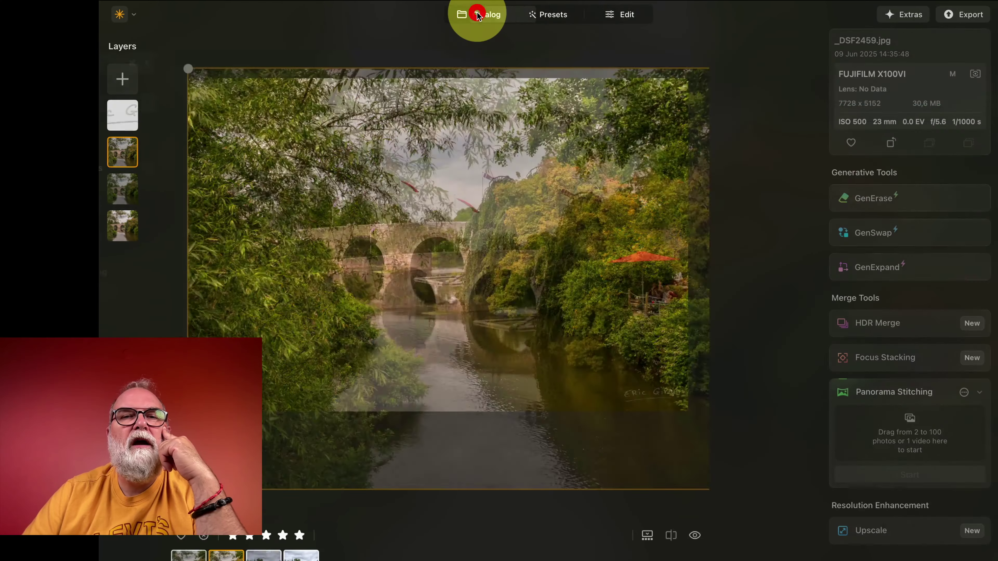
{"action": "double_click", "coordinate": [586, 124]}
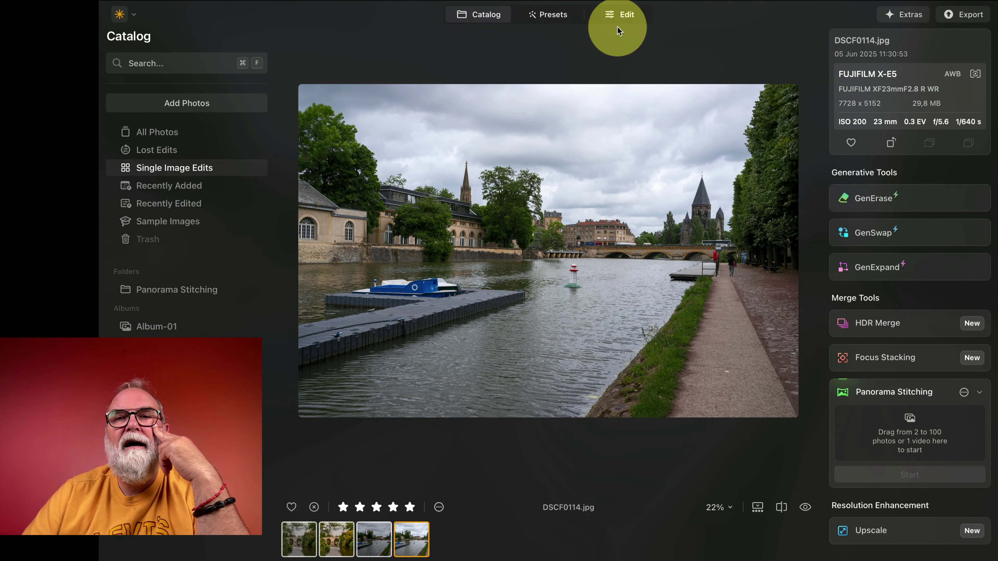
{"action": "left_click", "coordinate": [629, 17]}
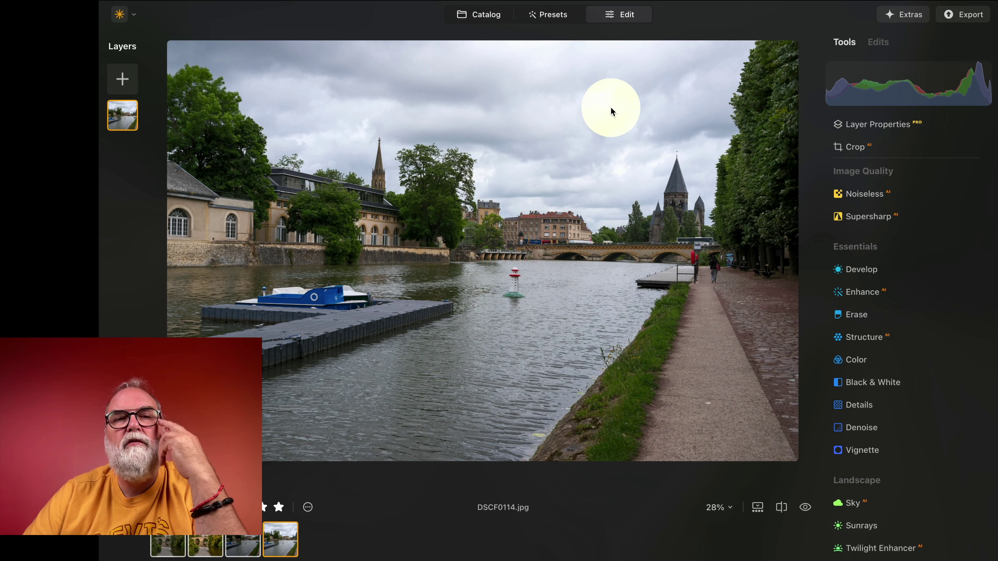
Step: Add the darker river exposure as a new layer, preview it at opacity 0, and reset its opacity to 50
{"action": "left_click", "coordinate": [122, 78]}
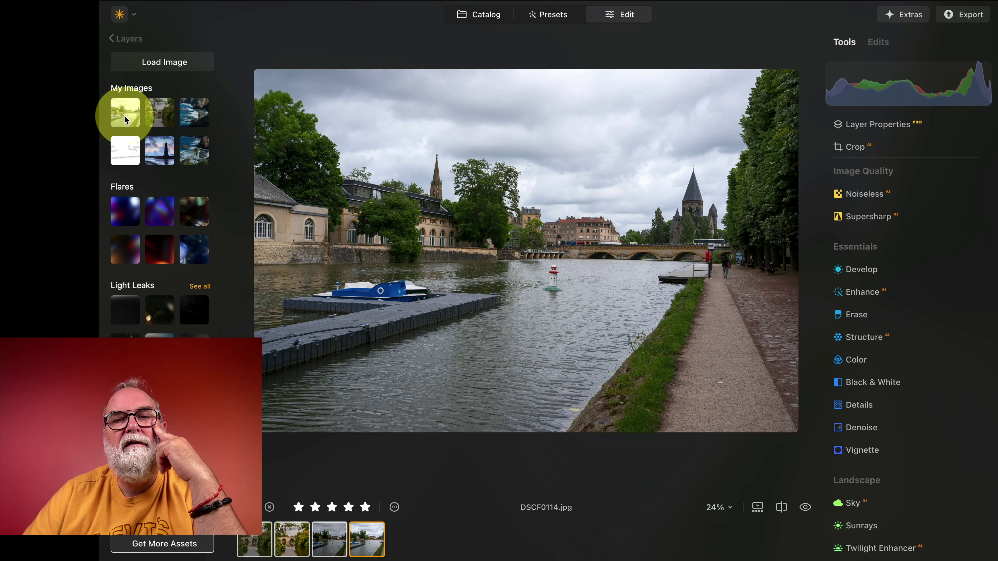
{"action": "left_click", "coordinate": [124, 117]}
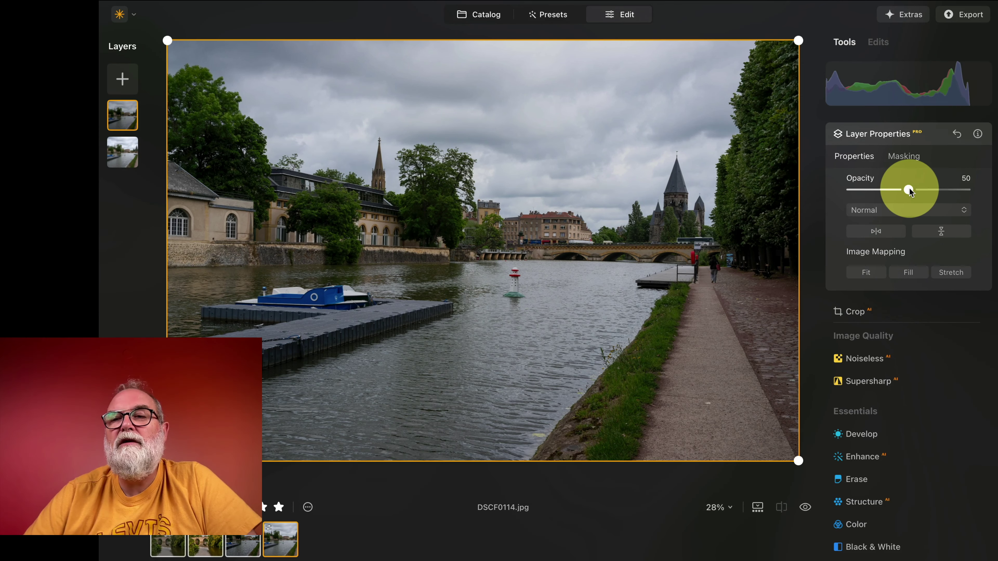
{"action": "left_click_drag", "start_coordinate": [910, 191], "coordinate": [733, 189]}
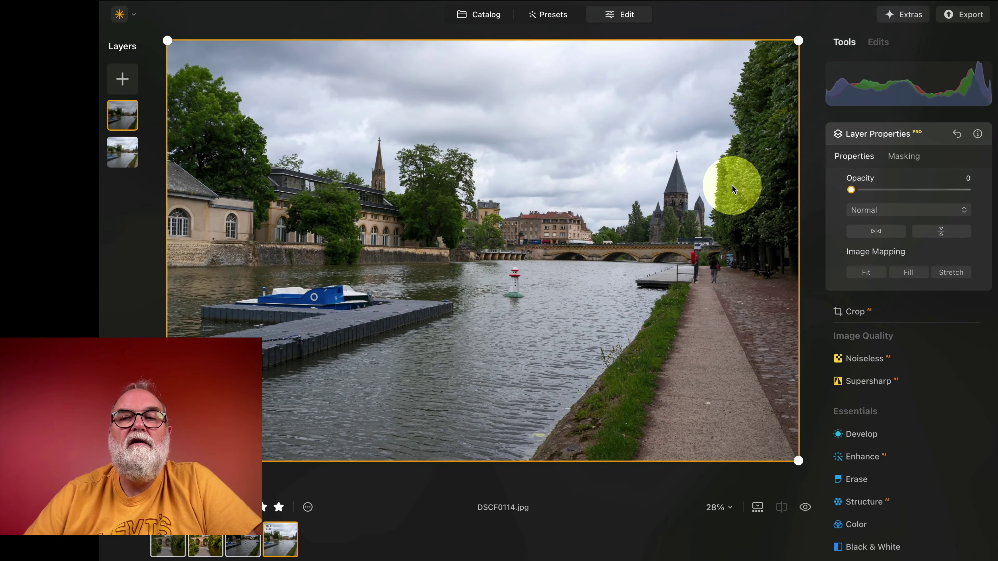
{"action": "double_click", "coordinate": [850, 192]}
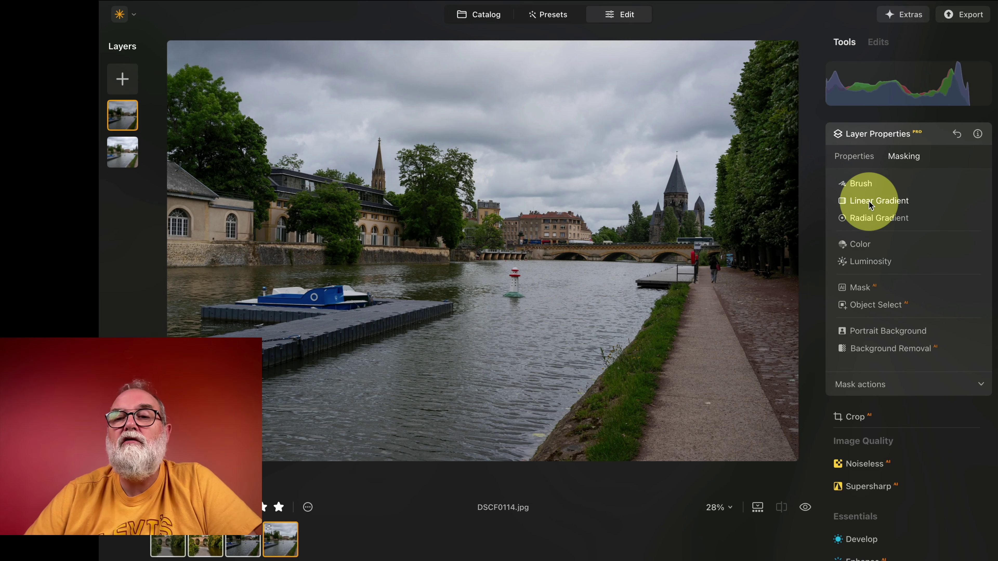
Step: Mask the darker layer by luminosity, excluding the shadows so it covers only the brighter tones
{"action": "left_click", "coordinate": [871, 262]}
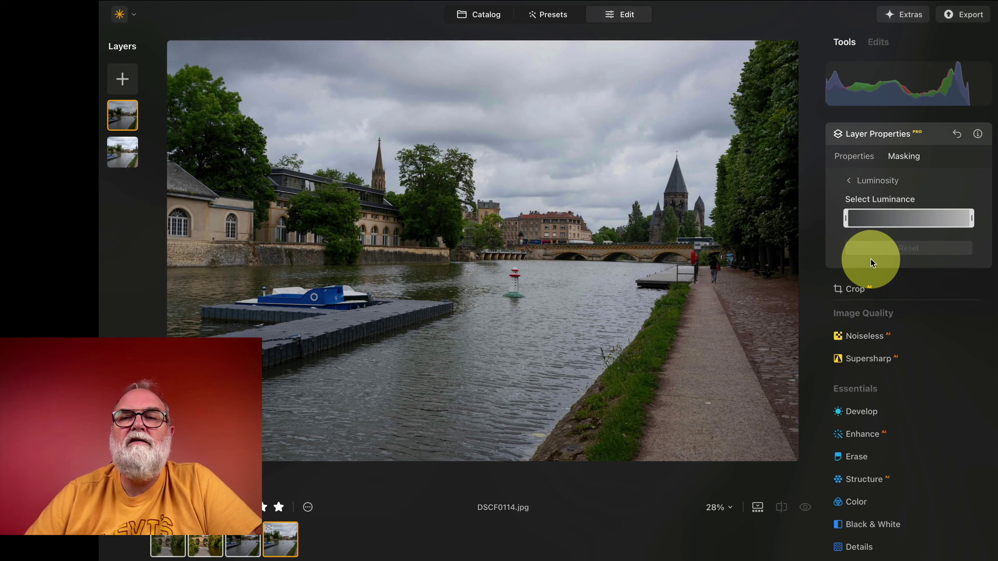
{"action": "left_click_drag", "start_coordinate": [847, 214], "coordinate": [897, 219]}
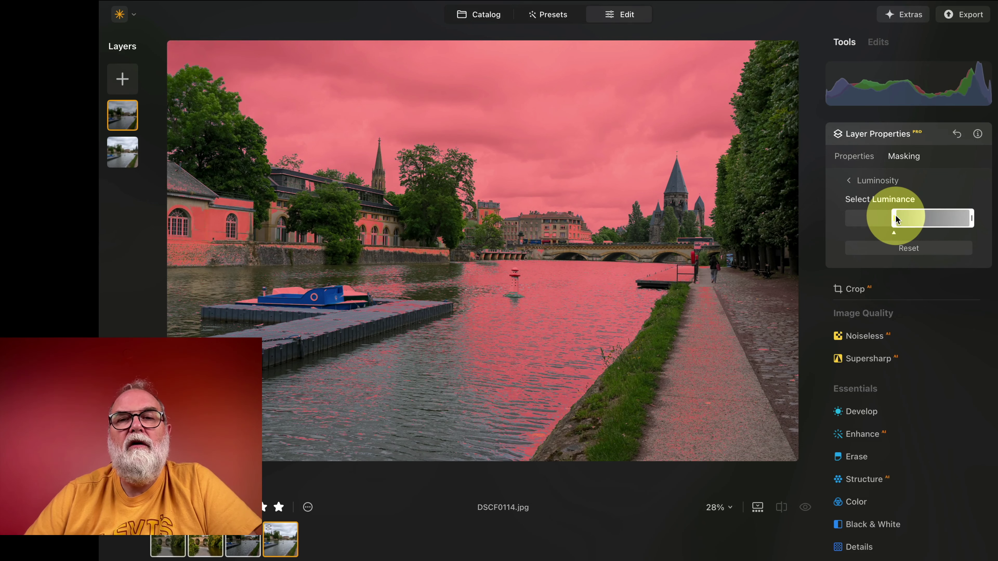
{"action": "left_click", "coordinate": [859, 157]}
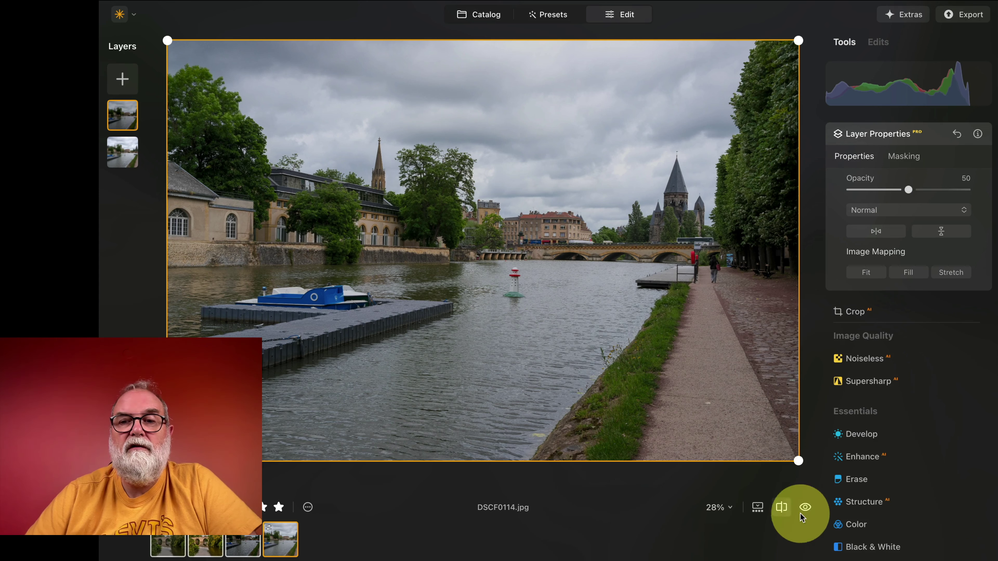
Step: Compare the luminosity-masked blend with the original river photo several times
{"action": "left_click", "coordinate": [805, 507]}
{"action": "left_click", "coordinate": [805, 508]}
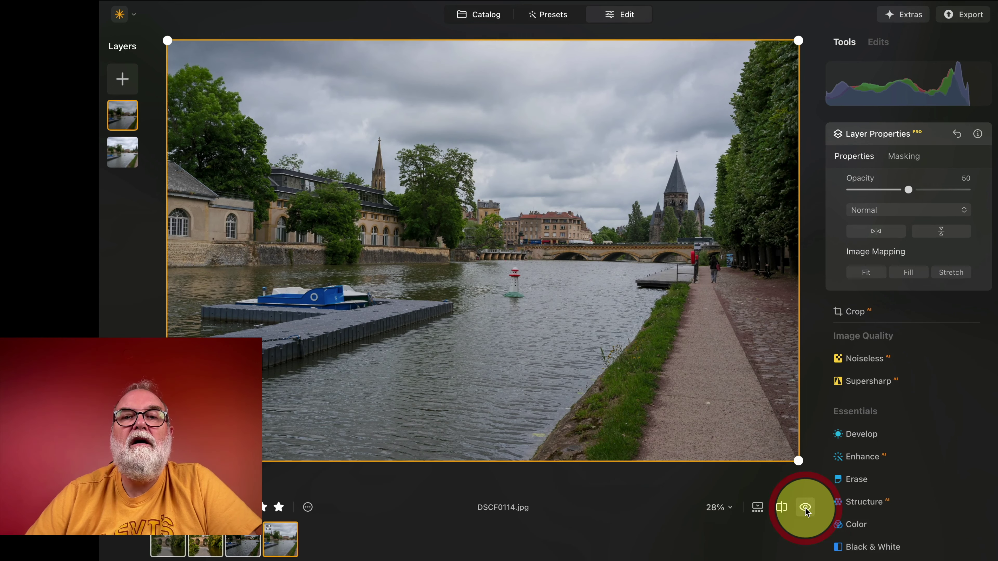
{"action": "left_click", "coordinate": [805, 508]}
{"action": "left_click", "coordinate": [805, 507]}
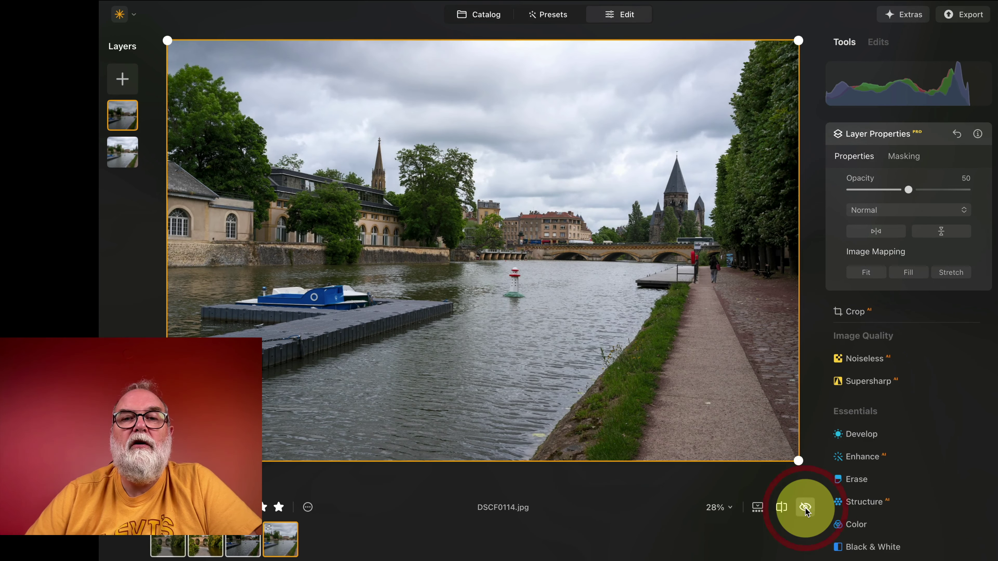
{"action": "left_click", "coordinate": [805, 508]}
{"action": "left_click", "coordinate": [805, 507]}
{"action": "left_click", "coordinate": [805, 507]}
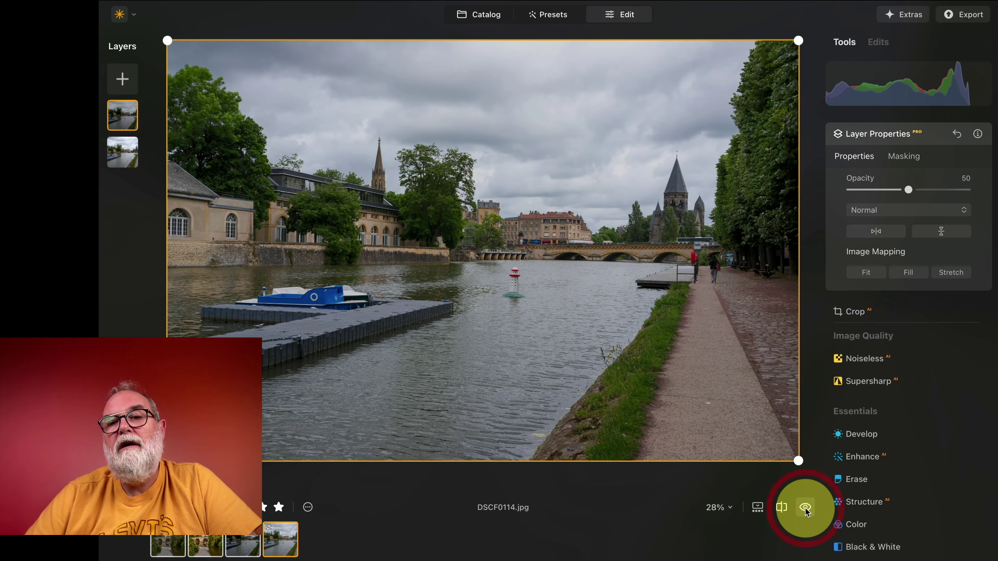
{"action": "left_click", "coordinate": [805, 508]}
{"action": "left_click", "coordinate": [805, 508]}
{"action": "left_click", "coordinate": [805, 507]}
{"action": "left_click", "coordinate": [805, 507]}
{"action": "left_click", "coordinate": [805, 507]}
{"action": "left_click", "coordinate": [806, 508]}
{"action": "left_click", "coordinate": [805, 508]}
{"action": "left_click", "coordinate": [805, 507]}
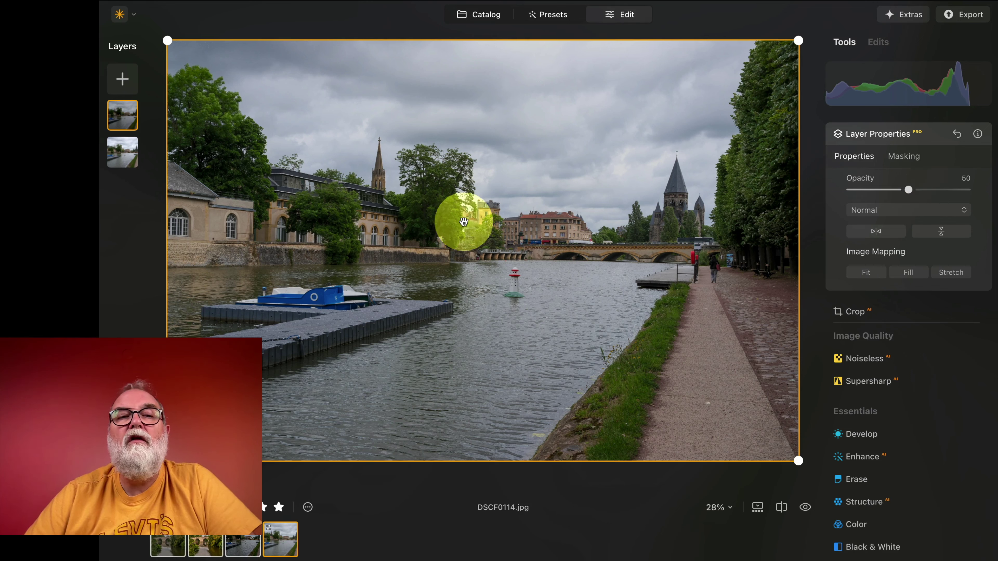
Step: Merge the two river exposure layers into a new top layer
{"action": "left_click_drag", "start_coordinate": [122, 110], "coordinate": [125, 154]}
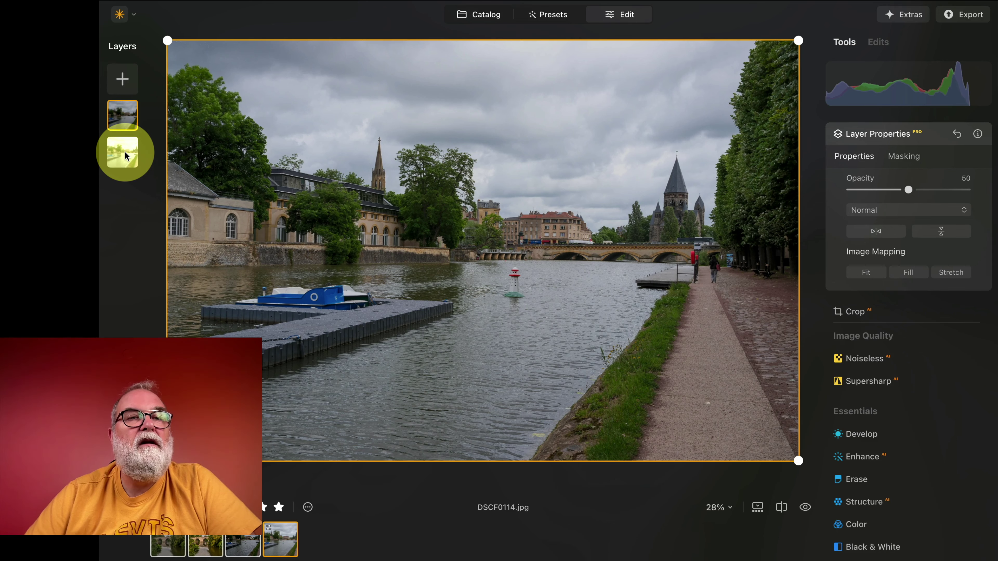
{"action": "left_click", "coordinate": [147, 162]}
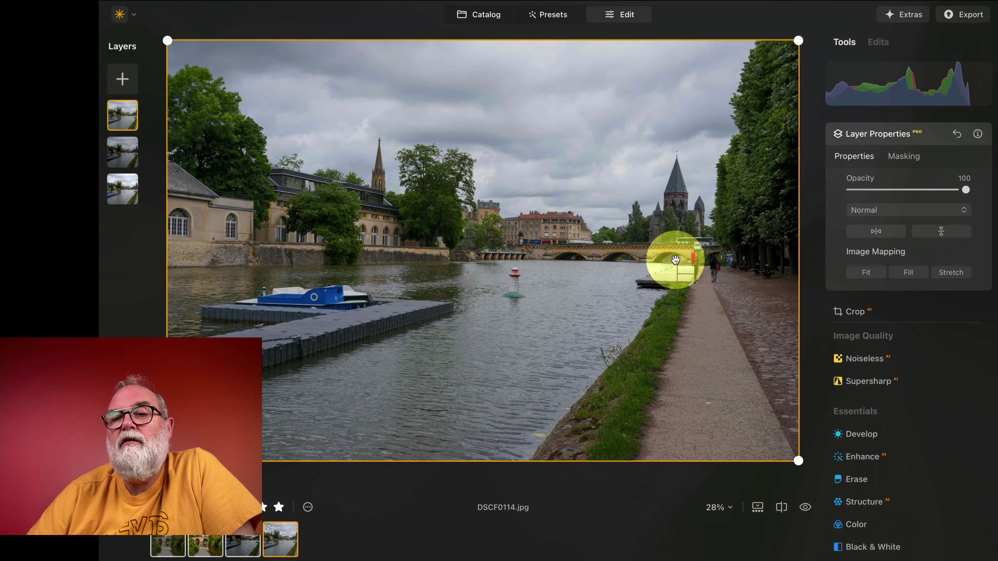
Step: Replace the sky on the merged layer, trying Dramatic Sky 3 before choosing Dramatic Sky 1
{"action": "scroll", "coordinate": [911, 388], "scroll_direction": "down", "scroll_amount": 10}
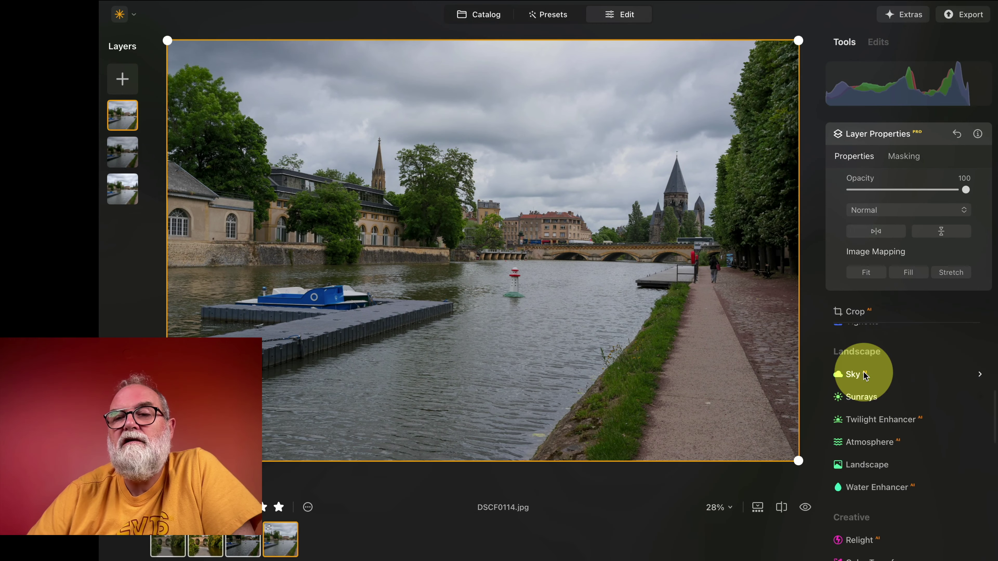
{"action": "left_click", "coordinate": [863, 373]}
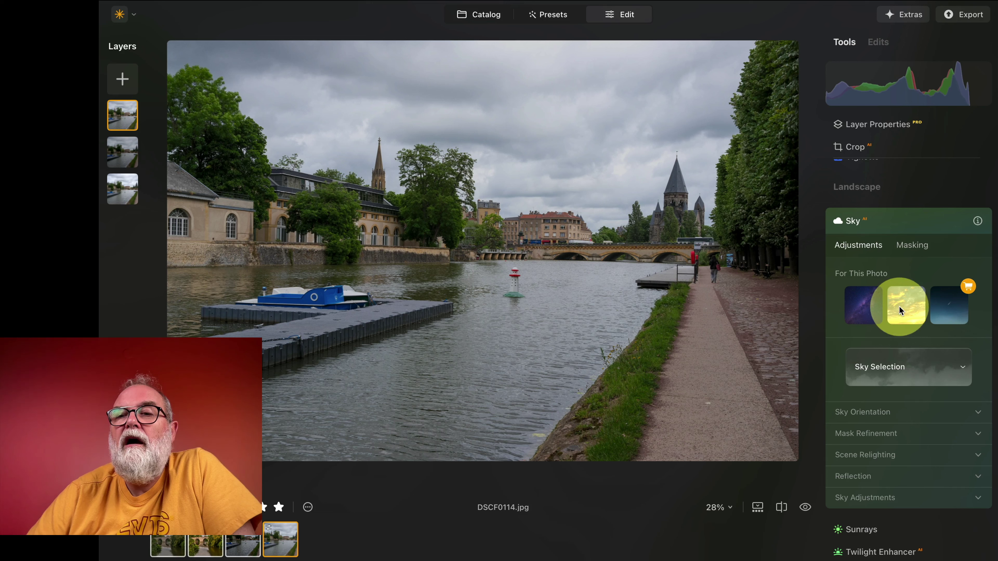
{"action": "left_click", "coordinate": [890, 367]}
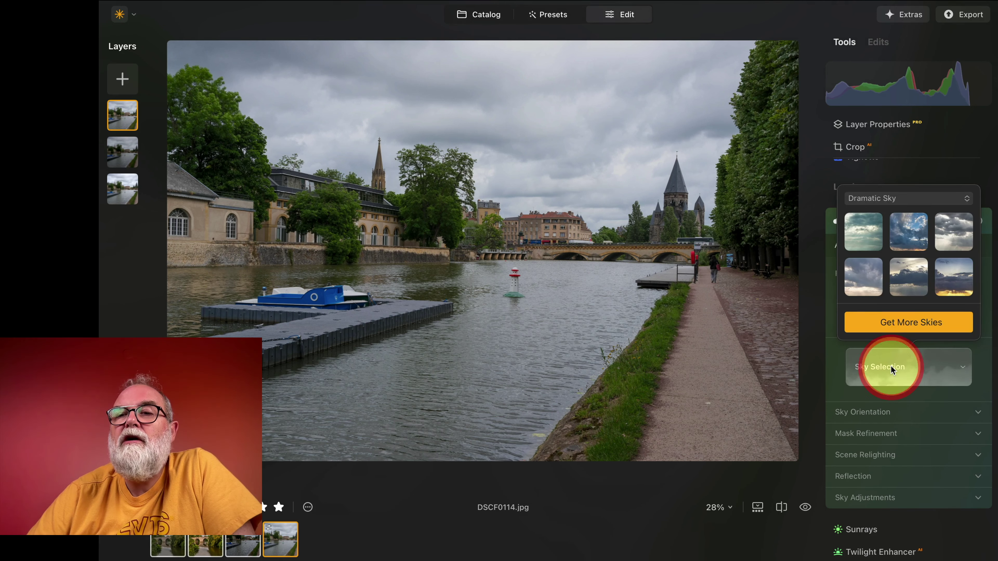
{"action": "left_click", "coordinate": [950, 226]}
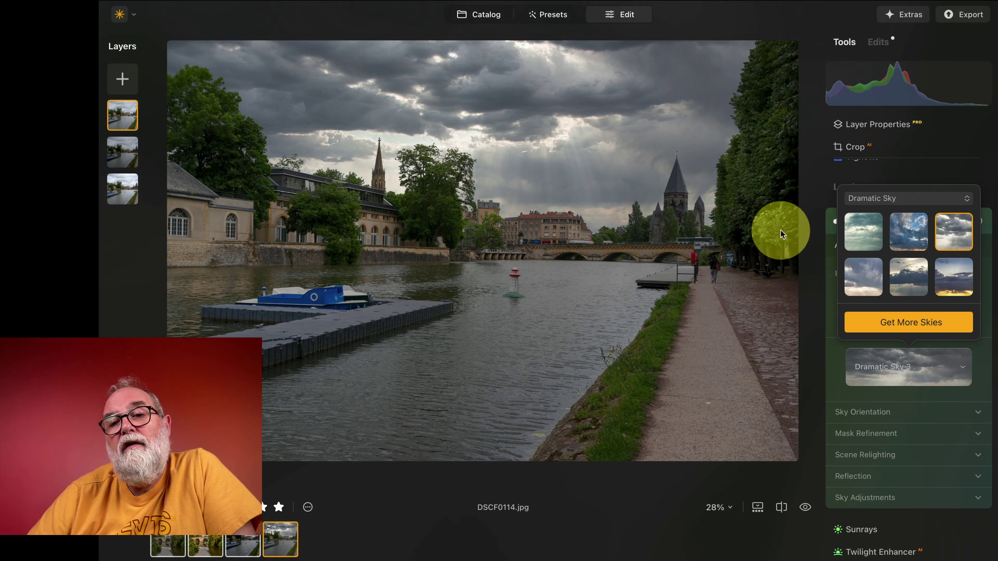
{"action": "left_click", "coordinate": [874, 235]}
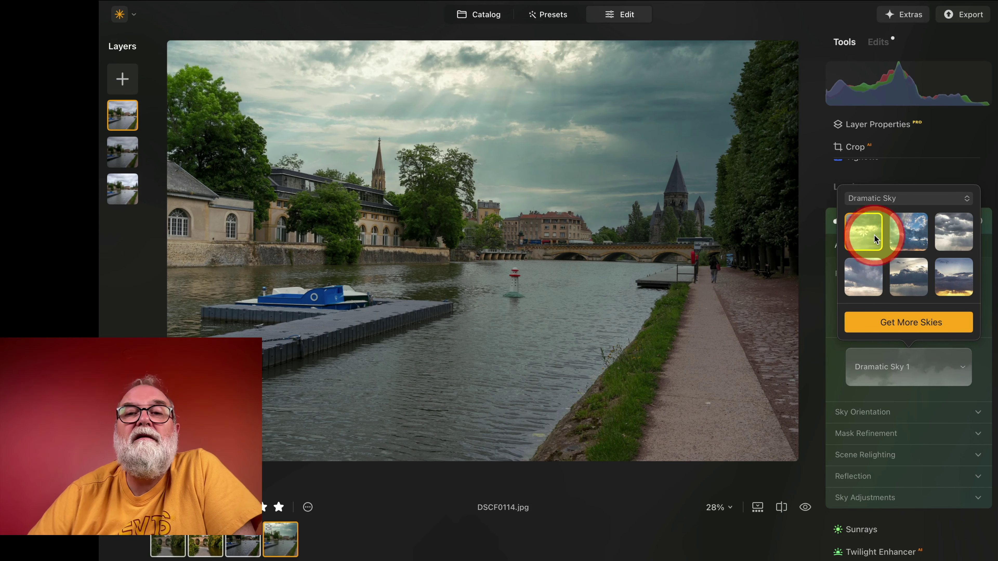
Step: Try Dramatic Sky 6 and Dramatic Sky 2 on the merged river layer, and settle on Dramatic Sky 3
{"action": "left_click", "coordinate": [958, 280]}
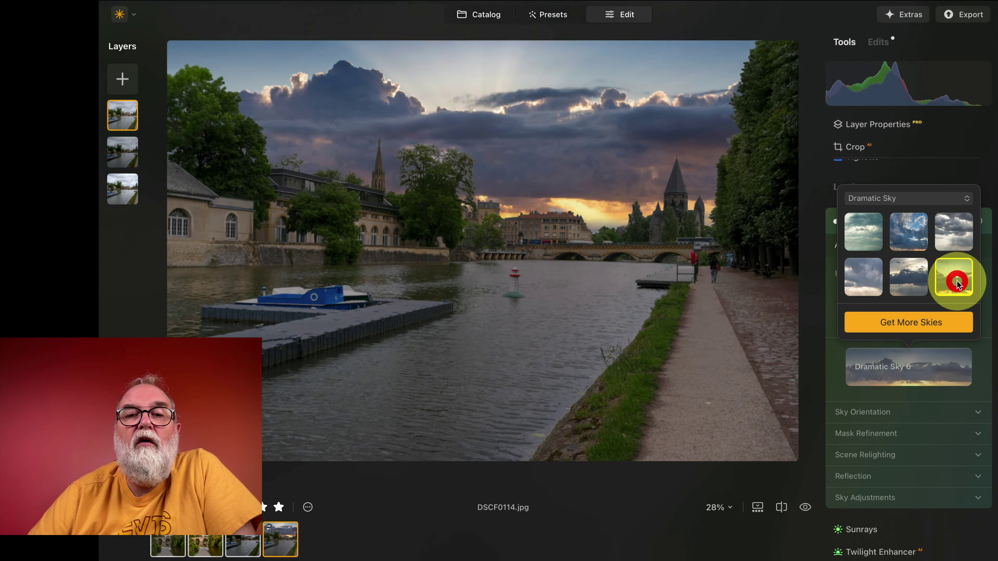
{"action": "left_click", "coordinate": [951, 234]}
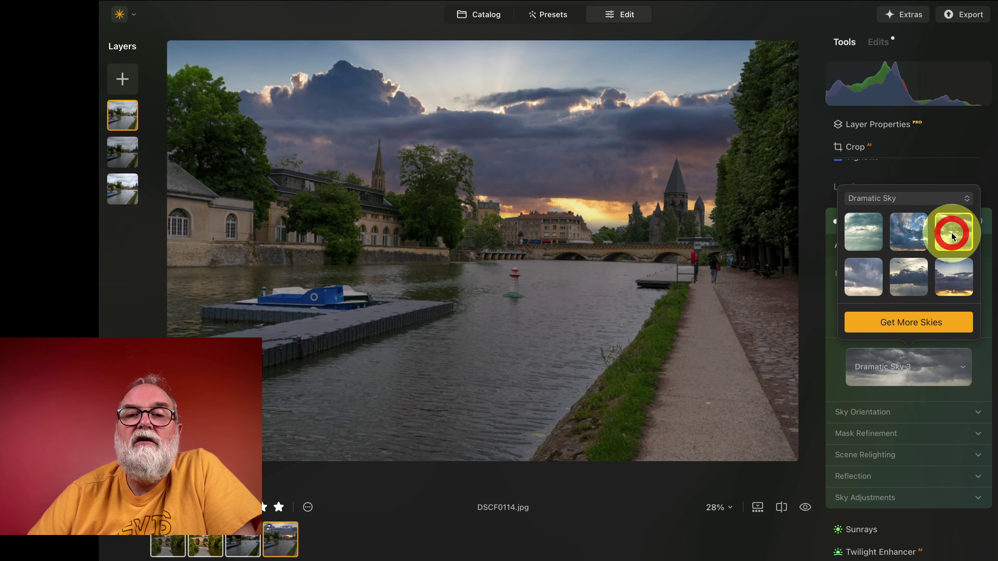
{"action": "left_click", "coordinate": [915, 232]}
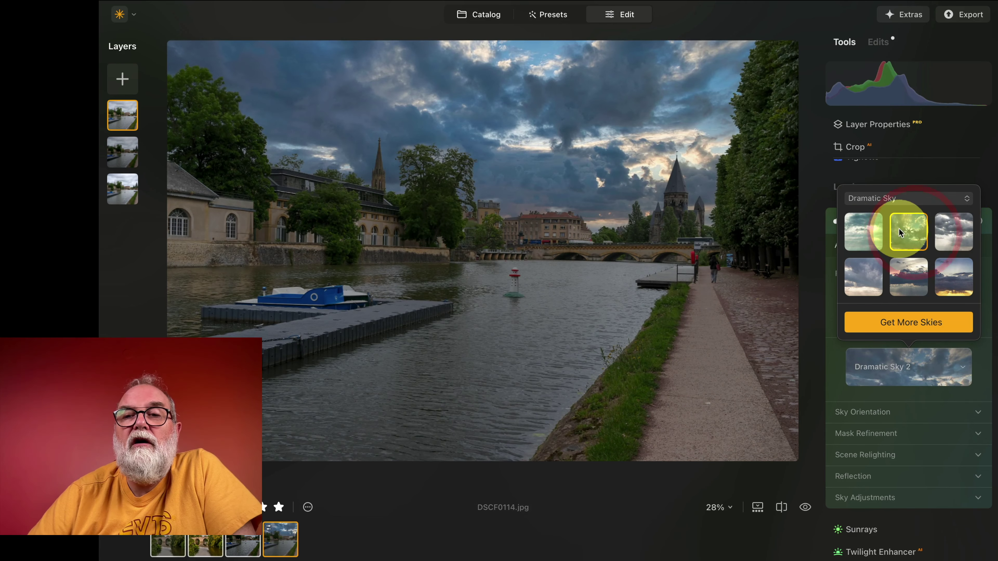
{"action": "left_click", "coordinate": [960, 228]}
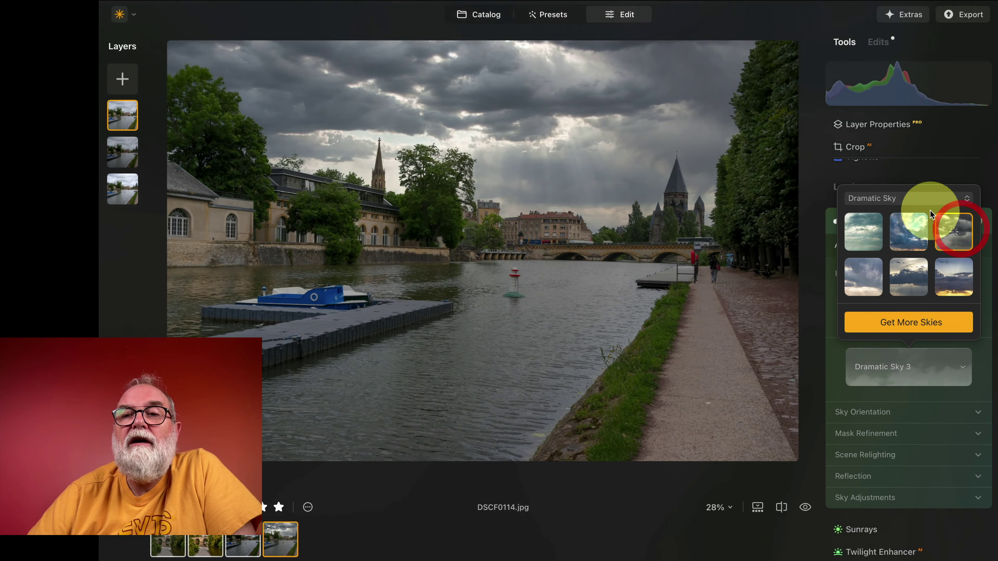
{"action": "left_click", "coordinate": [963, 198]}
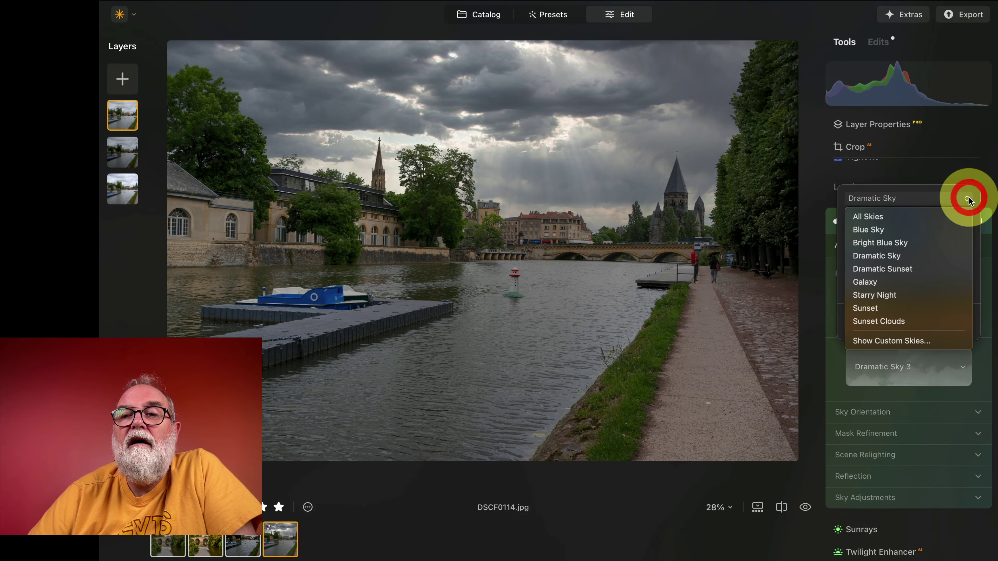
{"action": "left_click", "coordinate": [813, 365]}
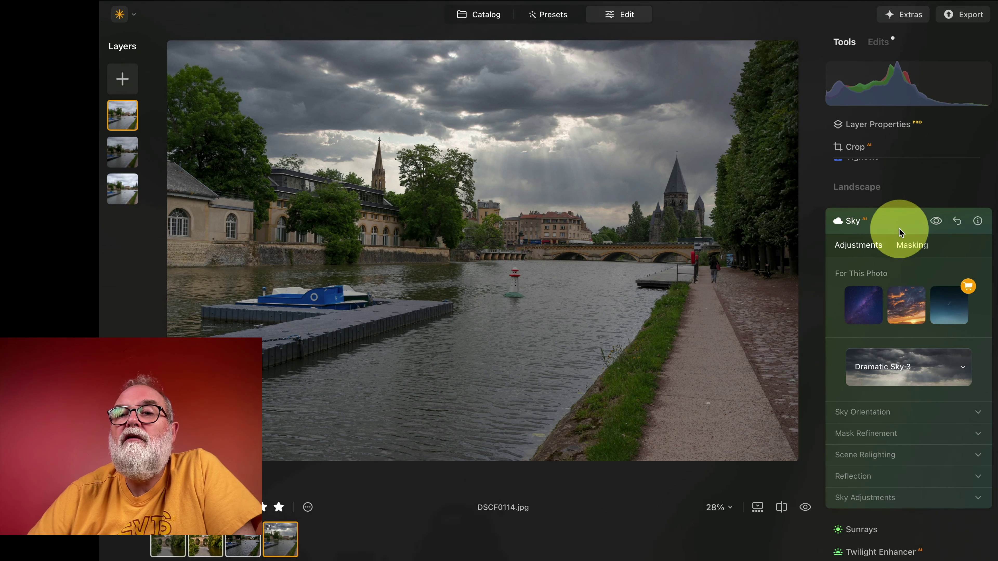
{"action": "left_click", "coordinate": [896, 221]}
Step: Develop the merged river layer with highlights at -25 and shadows at 48
{"action": "scroll", "coordinate": [901, 271], "scroll_direction": "up", "scroll_amount": 5}
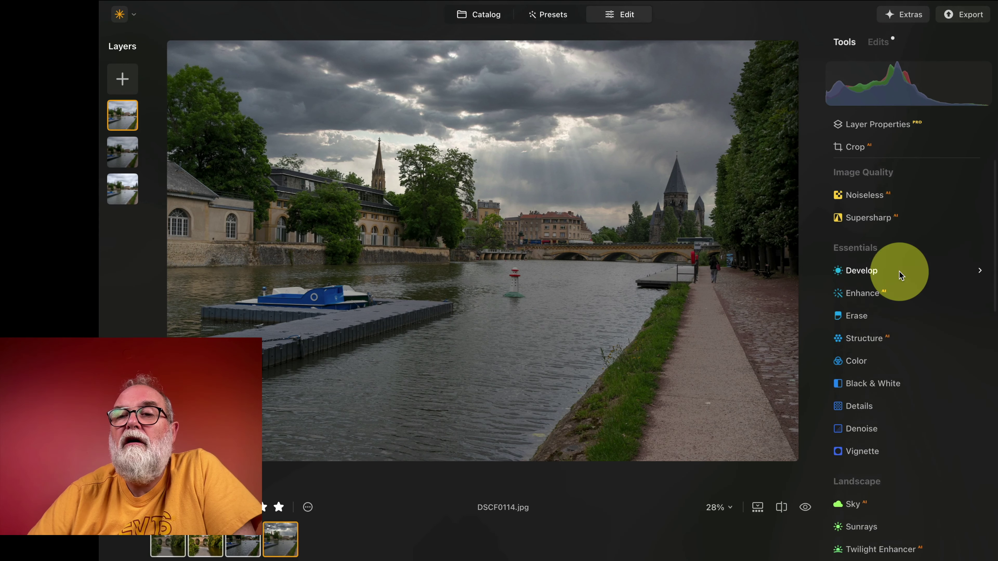
{"action": "left_click", "coordinate": [856, 271]}
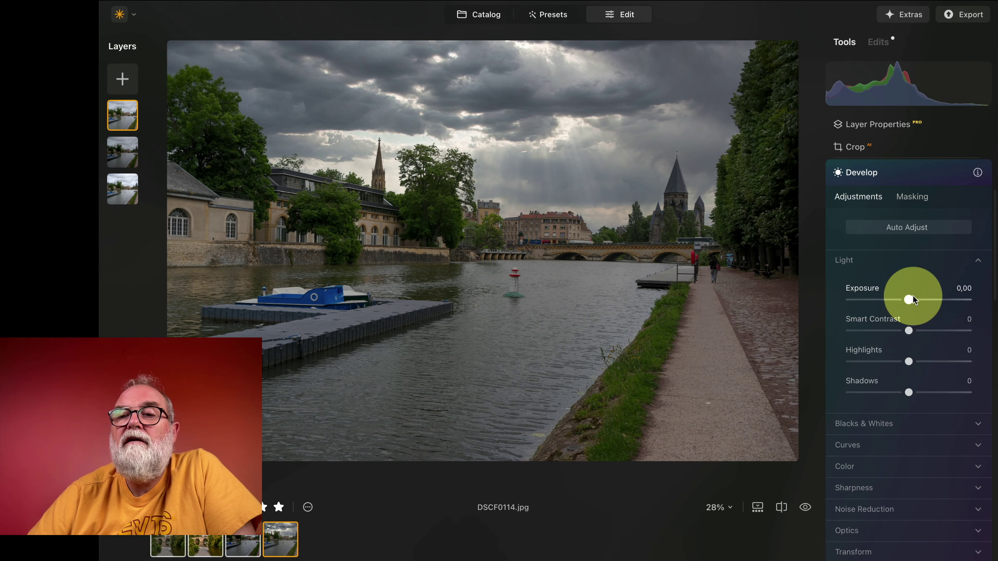
{"action": "left_click_drag", "start_coordinate": [909, 362], "coordinate": [928, 392]}
{"action": "left_click_drag", "start_coordinate": [415, 407], "coordinate": [264, 384]}
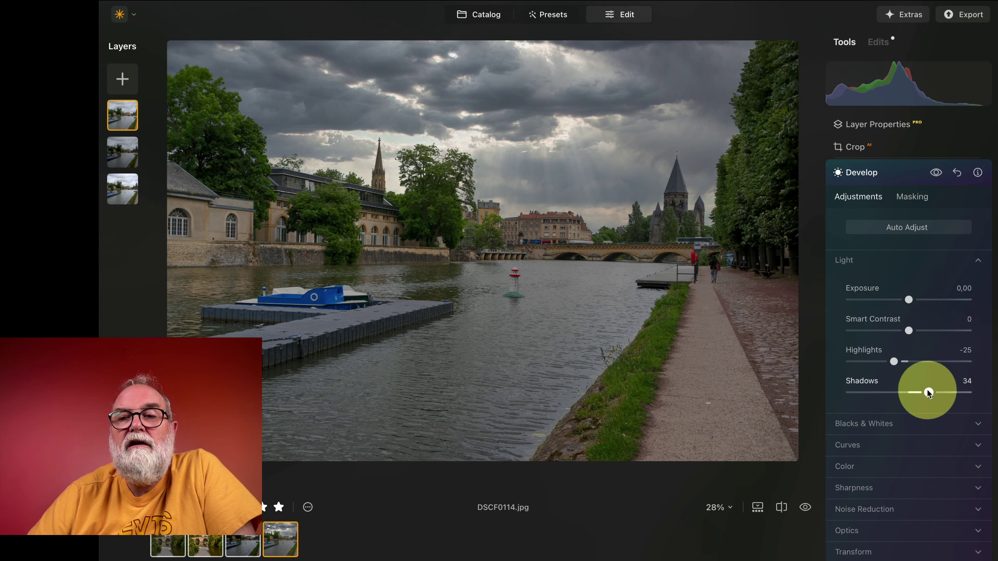
{"action": "mouse_move", "coordinate": [929, 395]}
{"action": "left_mouse_down"}
{"action": "mouse_move", "coordinate": [953, 393]}
{"action": "mouse_move", "coordinate": [925, 393]}
{"action": "mouse_move", "coordinate": [947, 396]}
{"action": "mouse_move", "coordinate": [937, 393]}
{"action": "left_mouse_up"}
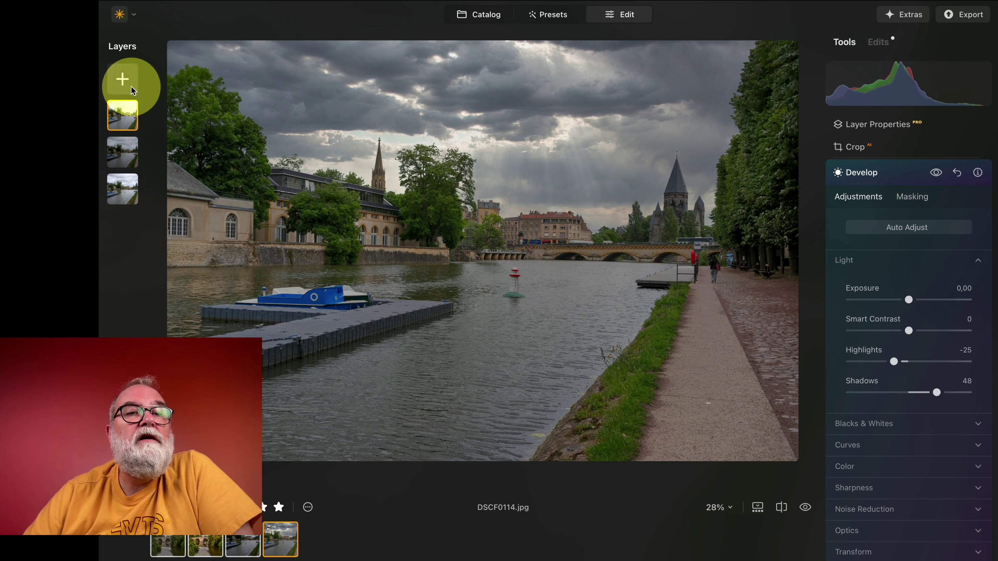
{"action": "left_click", "coordinate": [126, 80]}
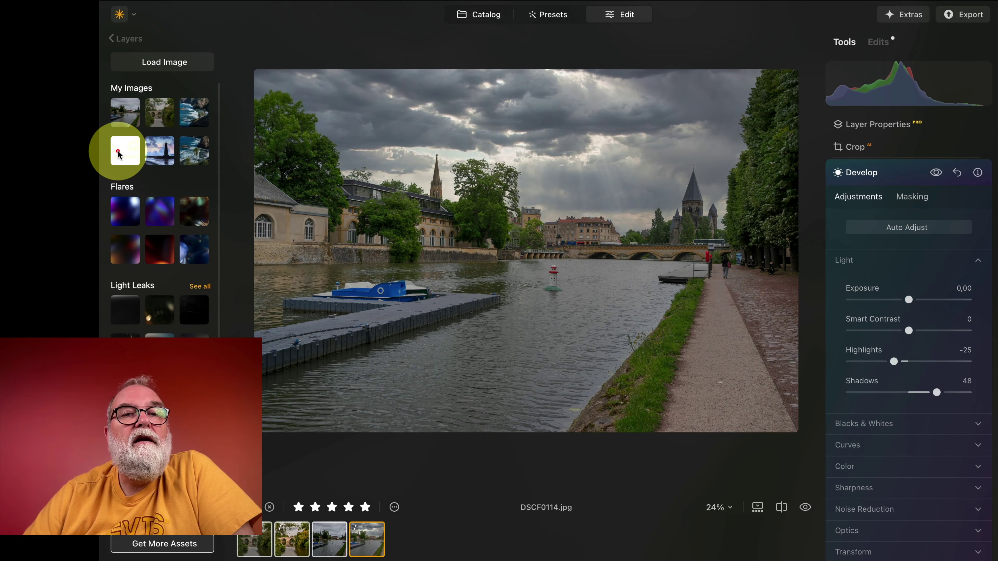
{"action": "left_click", "coordinate": [118, 153]}
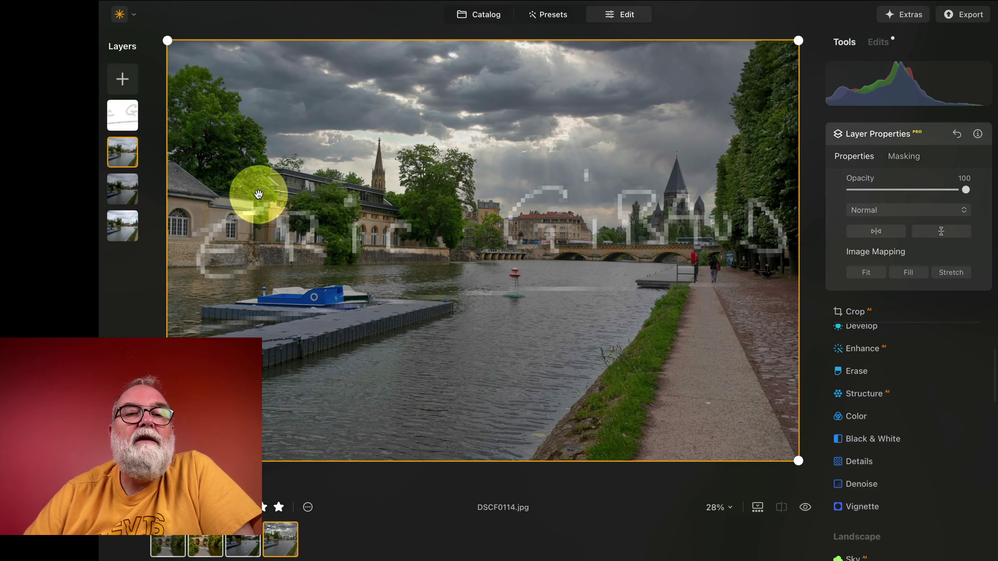
{"action": "left_click_drag", "start_coordinate": [168, 41], "coordinate": [620, 358]}
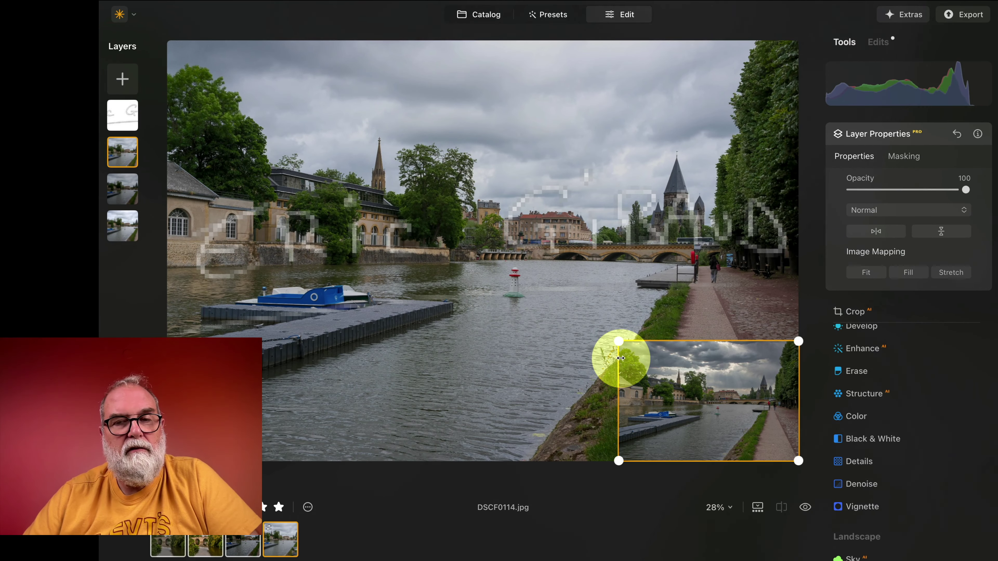
{"action": "key", "text": "ctrl+z"}
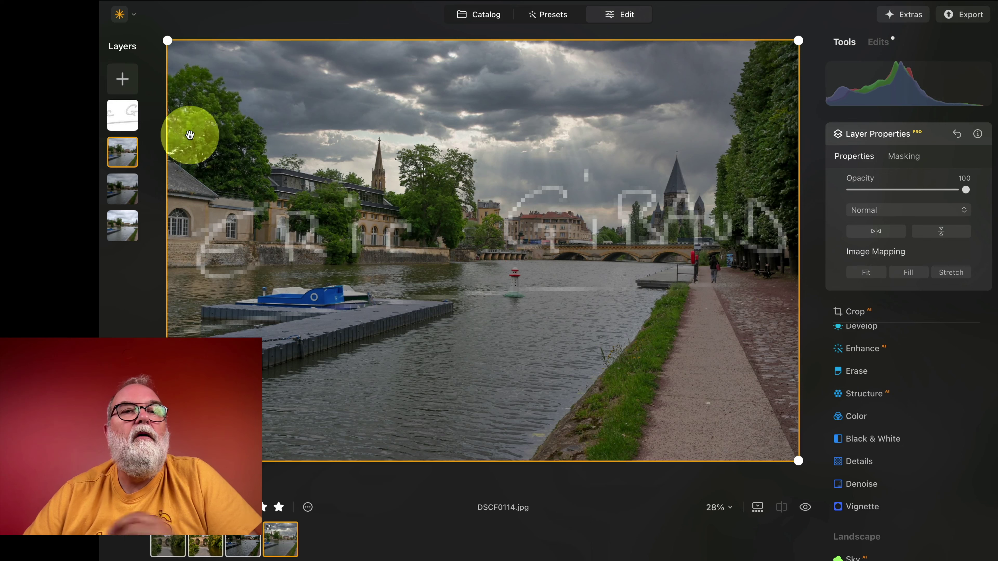
{"action": "left_click", "coordinate": [118, 120]}
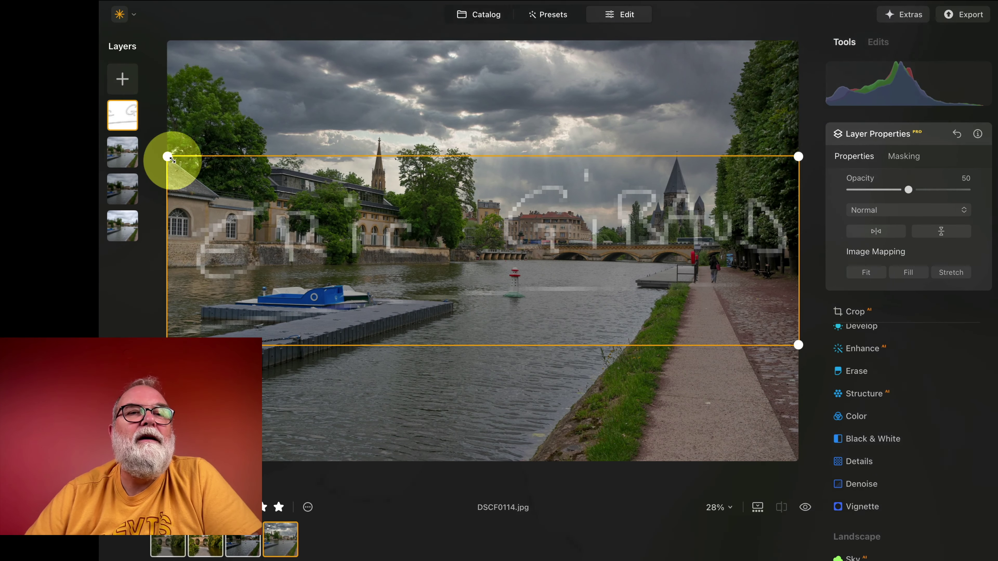
{"action": "left_click_drag", "start_coordinate": [167, 157], "coordinate": [746, 375]}
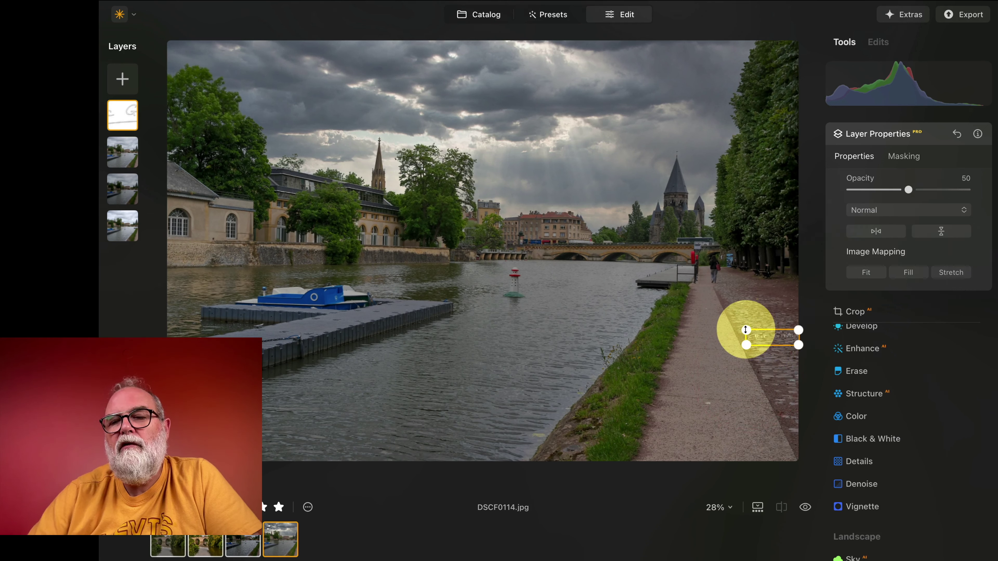
{"action": "key", "text": "BackSpace"}
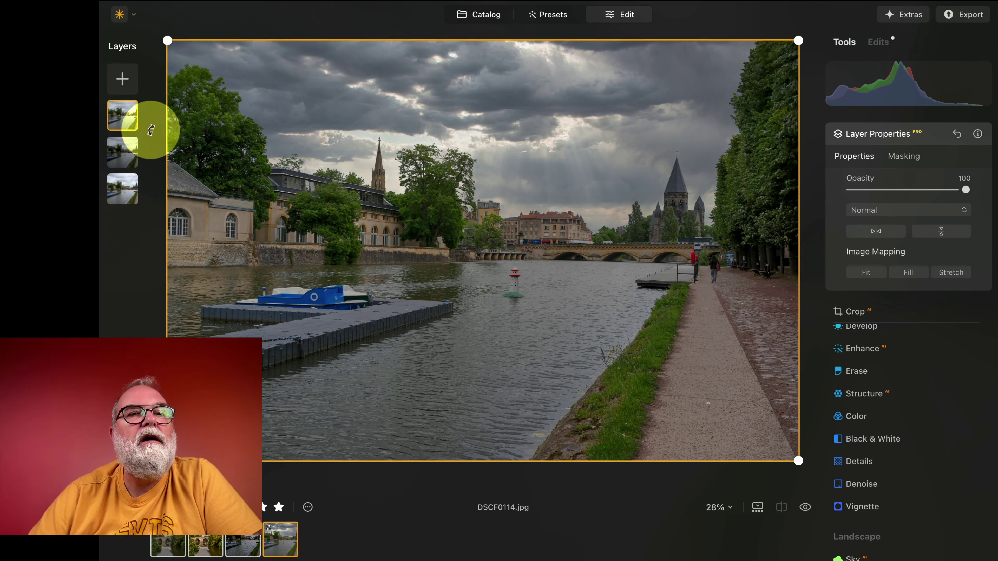
Step: Add the signature image as a new layer, shrink it and place it in the photo's lower-right corner
{"action": "left_click", "coordinate": [123, 75]}
{"action": "left_click", "coordinate": [126, 146]}
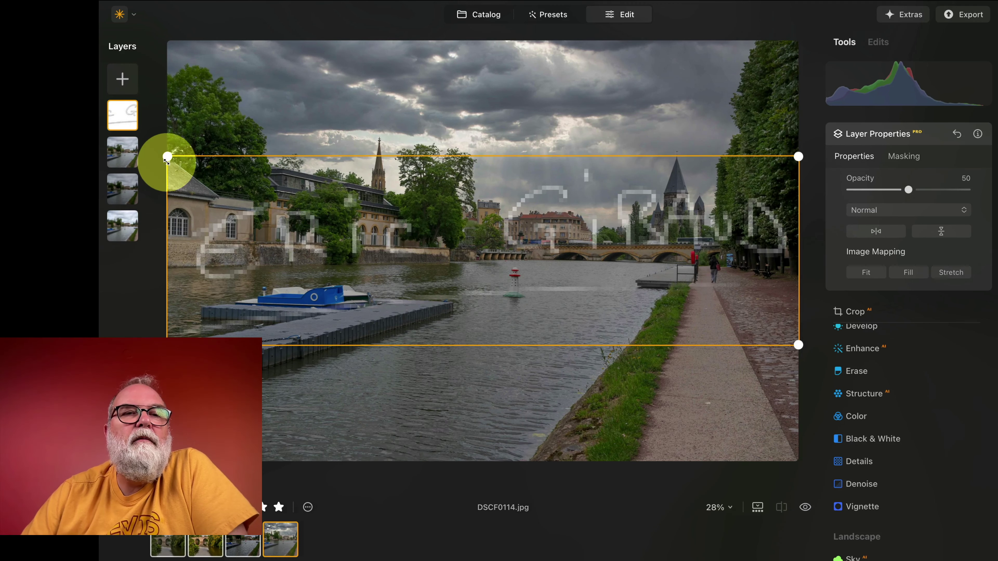
{"action": "left_click_drag", "start_coordinate": [166, 157], "coordinate": [452, 312]}
{"action": "left_click_drag", "start_coordinate": [568, 290], "coordinate": [560, 404]}
{"action": "left_click_drag", "start_coordinate": [448, 354], "coordinate": [730, 439]}
Step: Set the signature layer's opacity to 64 and finish editing the layer's placement
{"action": "mouse_move", "coordinate": [907, 190]}
{"action": "left_mouse_down"}
{"action": "mouse_move", "coordinate": [978, 193]}
{"action": "mouse_move", "coordinate": [924, 190]}
{"action": "left_mouse_up"}
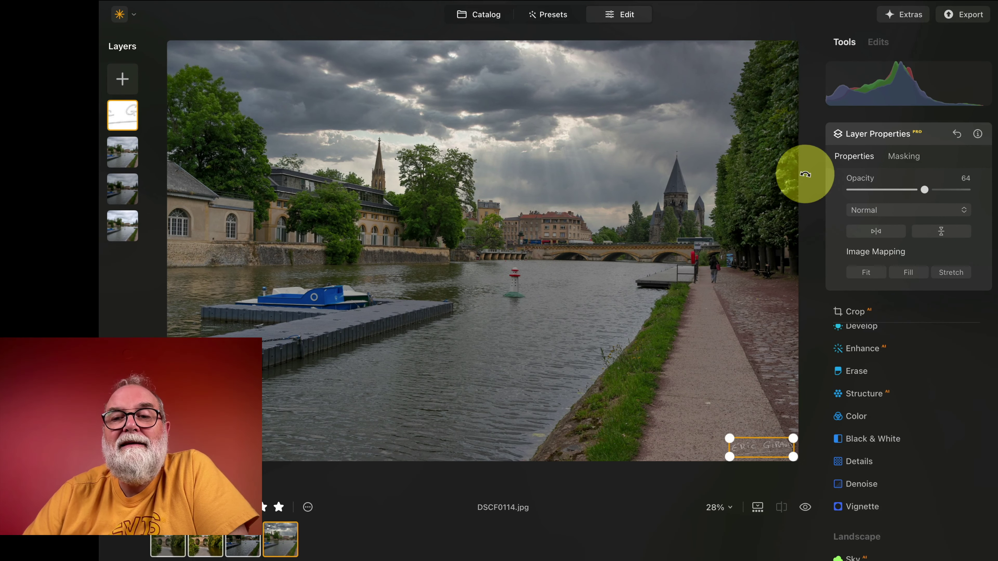
{"action": "left_click", "coordinate": [436, 487]}
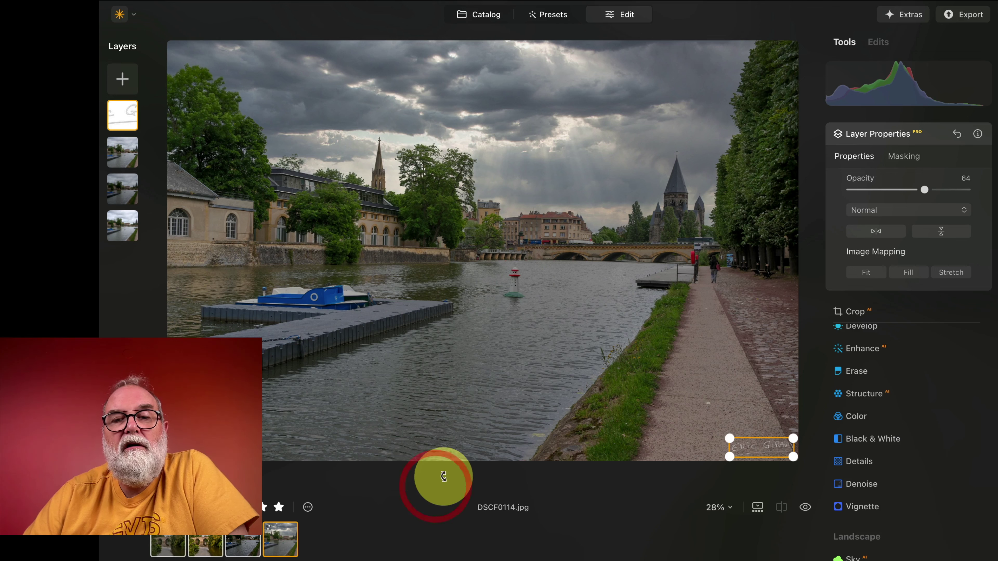
{"action": "left_click", "coordinate": [448, 471]}
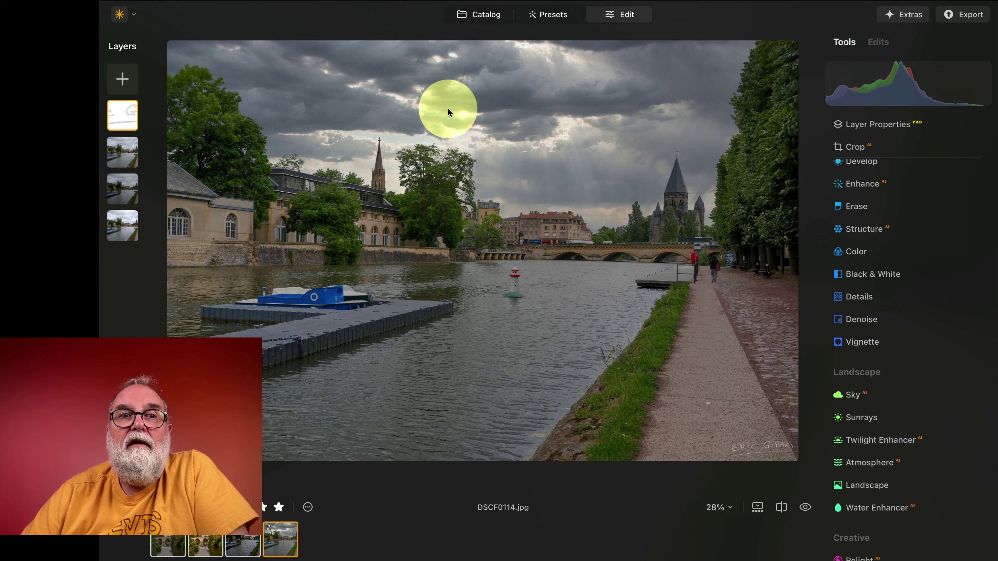
{"action": "left_click", "coordinate": [122, 79]}
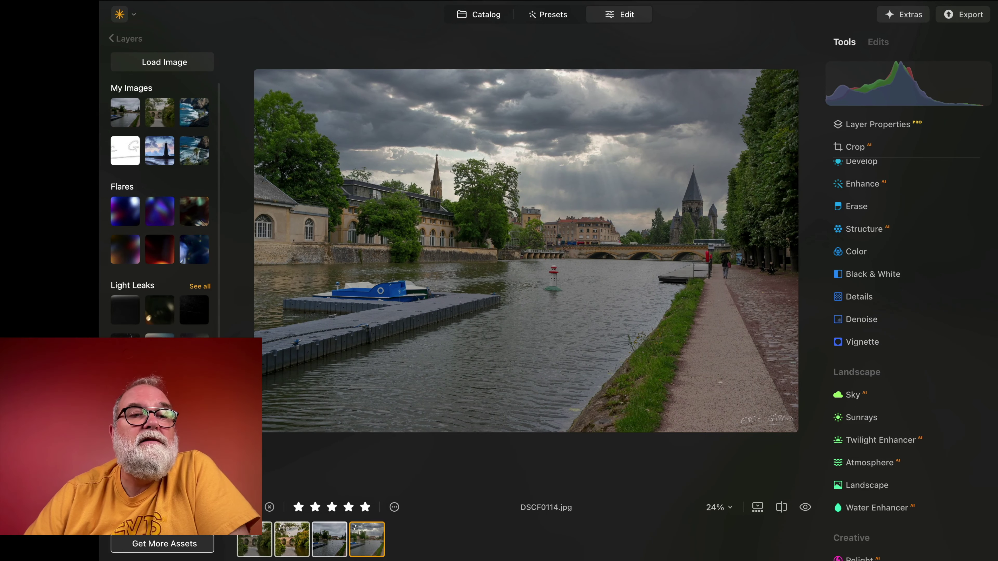
{"action": "scroll", "coordinate": [141, 282], "scroll_direction": "down", "scroll_amount": 3}
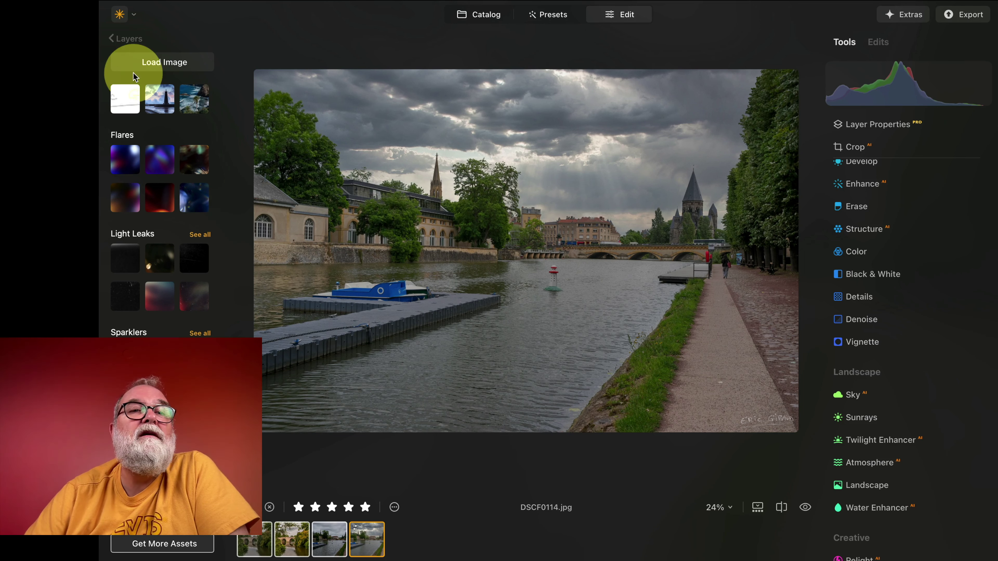
{"action": "left_click", "coordinate": [120, 40]}
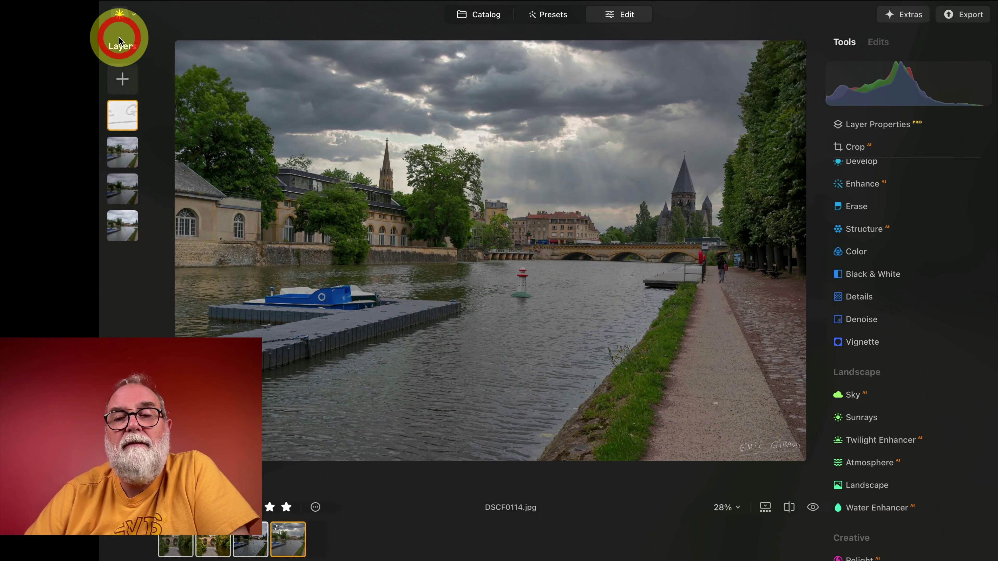
Step: Apply a dark, hard-edged vignette to the merged river layer beneath the signature, with amount -100 and feather -100
{"action": "left_click", "coordinate": [868, 344]}
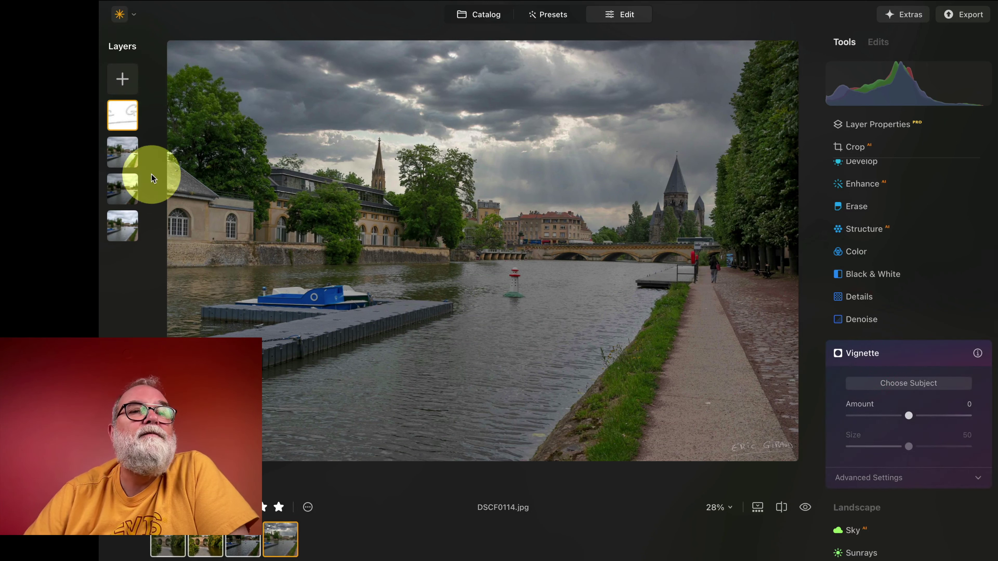
{"action": "left_click", "coordinate": [123, 151]}
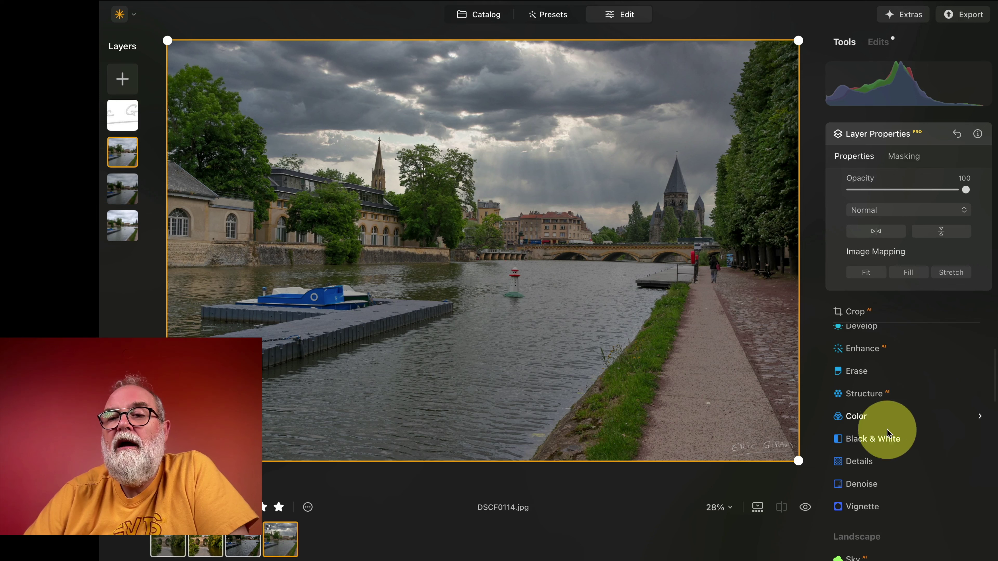
{"action": "left_click", "coordinate": [869, 506]}
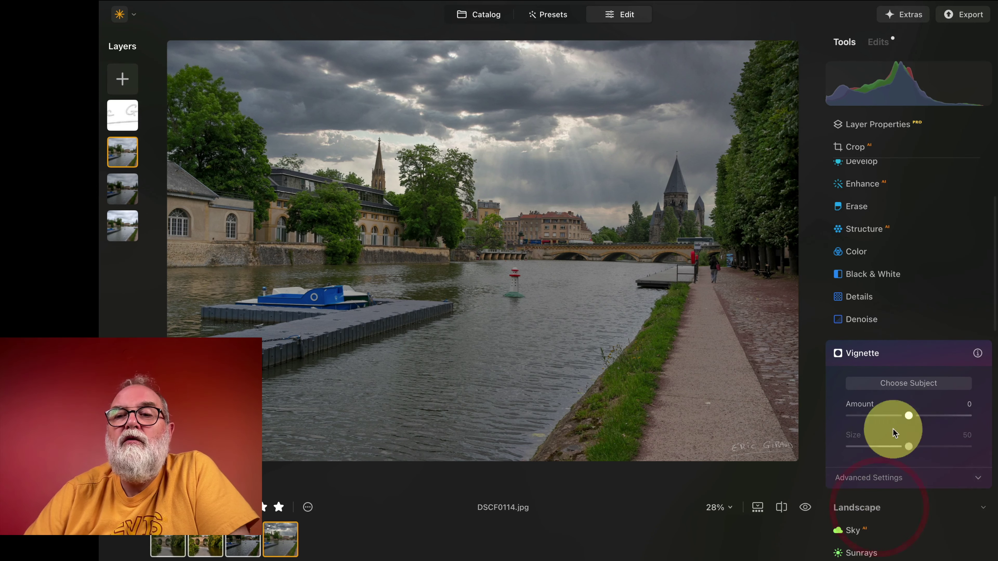
{"action": "left_click", "coordinate": [889, 477]}
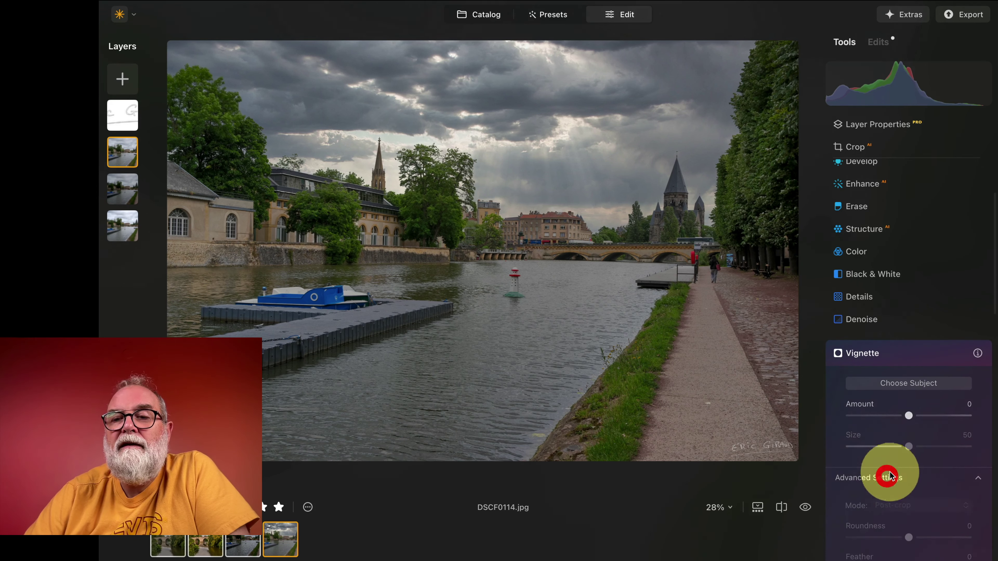
{"action": "scroll", "coordinate": [903, 433], "scroll_direction": "down", "scroll_amount": 3}
{"action": "left_click_drag", "start_coordinate": [909, 333], "coordinate": [863, 333]}
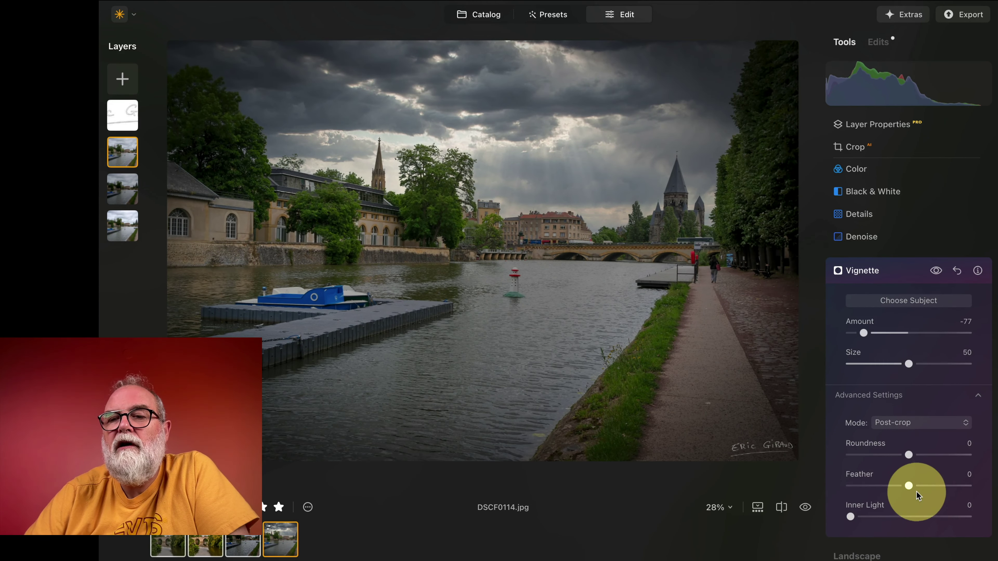
{"action": "left_click_drag", "start_coordinate": [909, 486], "coordinate": [830, 486]}
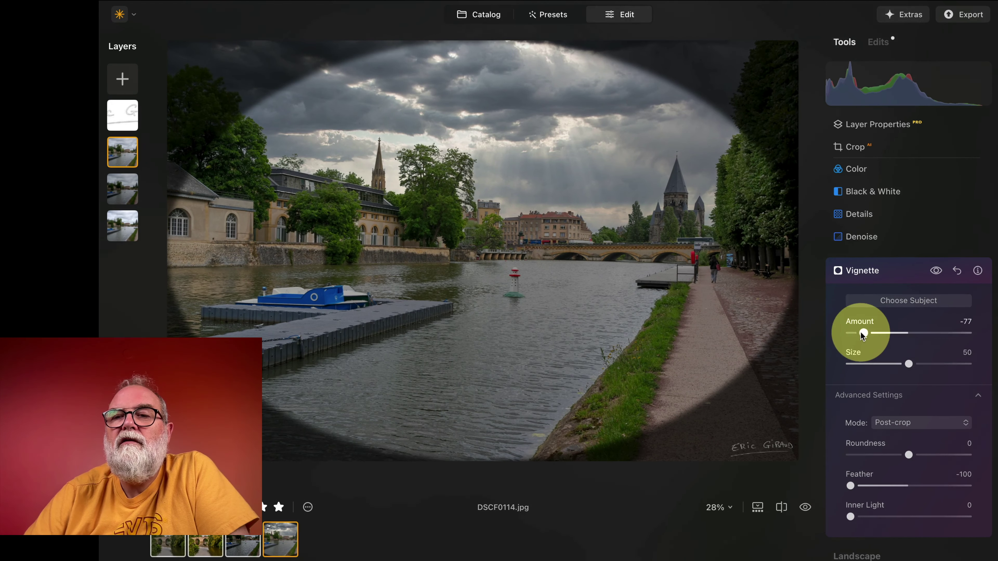
{"action": "left_click_drag", "start_coordinate": [863, 333], "coordinate": [824, 333]}
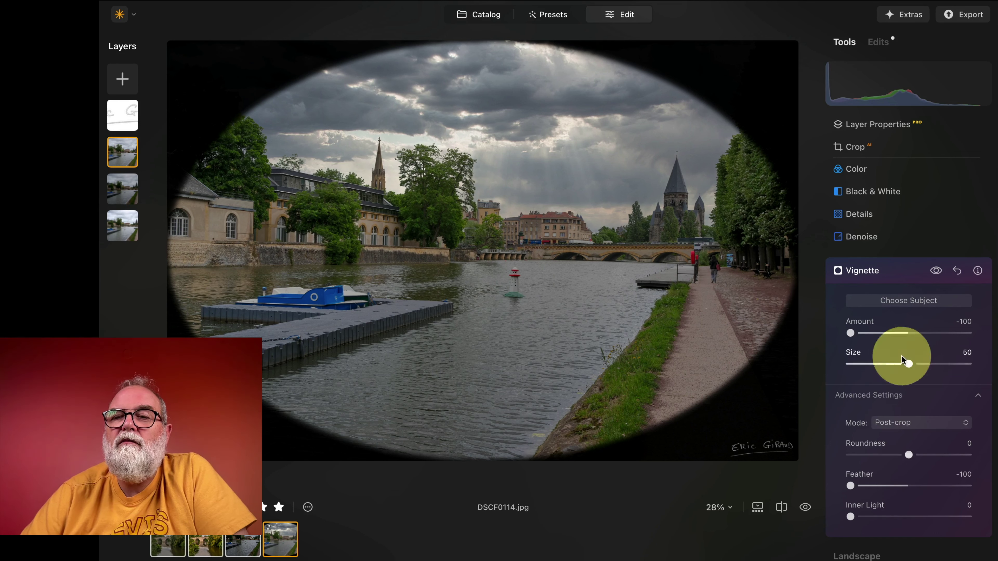
Step: Try a lightening vignette with amount 35 and feather reset to 0, and return amount and feather to -100
{"action": "left_click_drag", "start_coordinate": [850, 332], "coordinate": [929, 334]}
{"action": "double_click", "coordinate": [851, 487]}
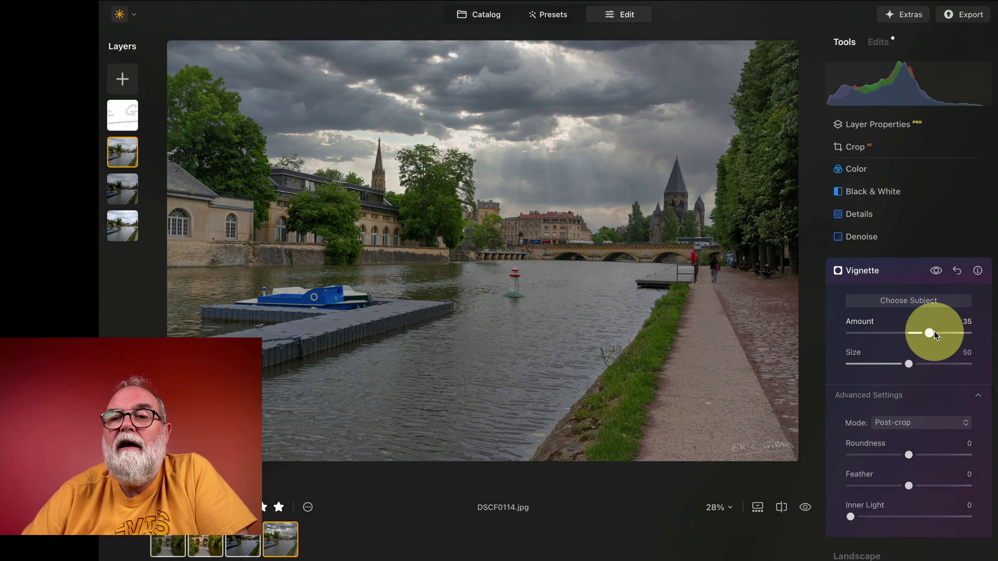
{"action": "left_click_drag", "start_coordinate": [930, 333], "coordinate": [764, 319]}
{"action": "left_click_drag", "start_coordinate": [876, 479], "coordinate": [747, 464]}
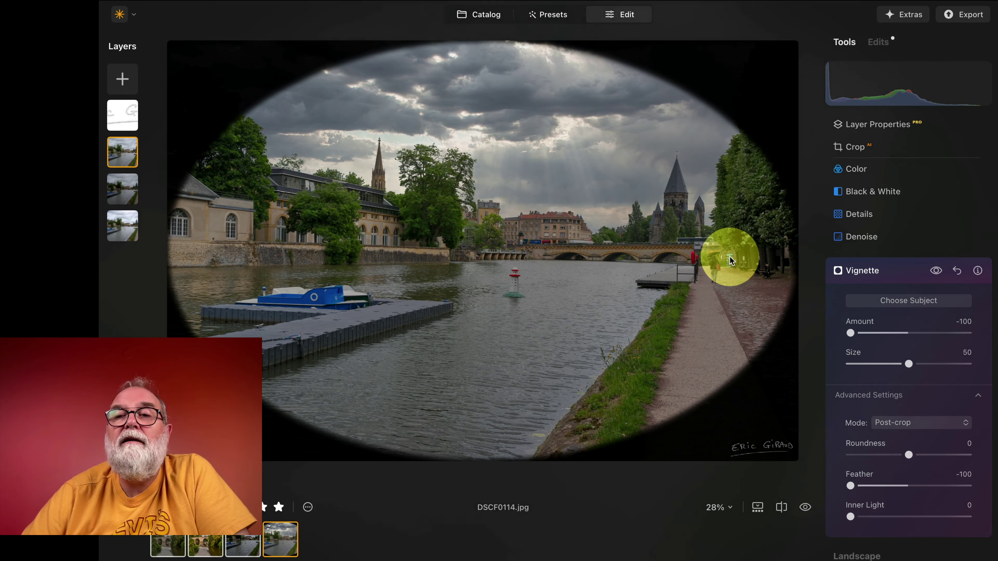
Step: Crop the river photo at its original ratio to a smaller central area around the bridge and church, and apply it
{"action": "left_click", "coordinate": [856, 147]}
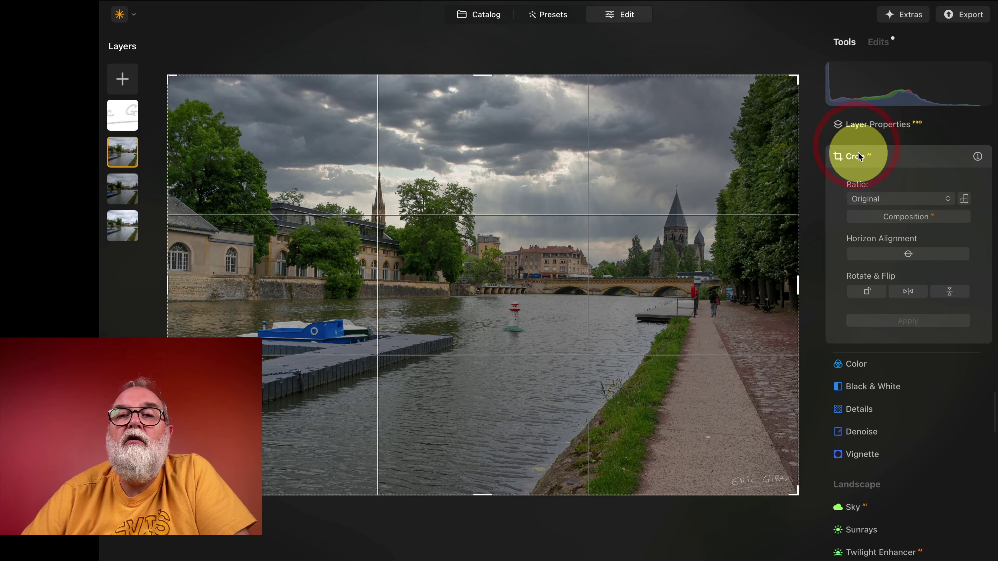
{"action": "left_click_drag", "start_coordinate": [794, 78], "coordinate": [635, 183]}
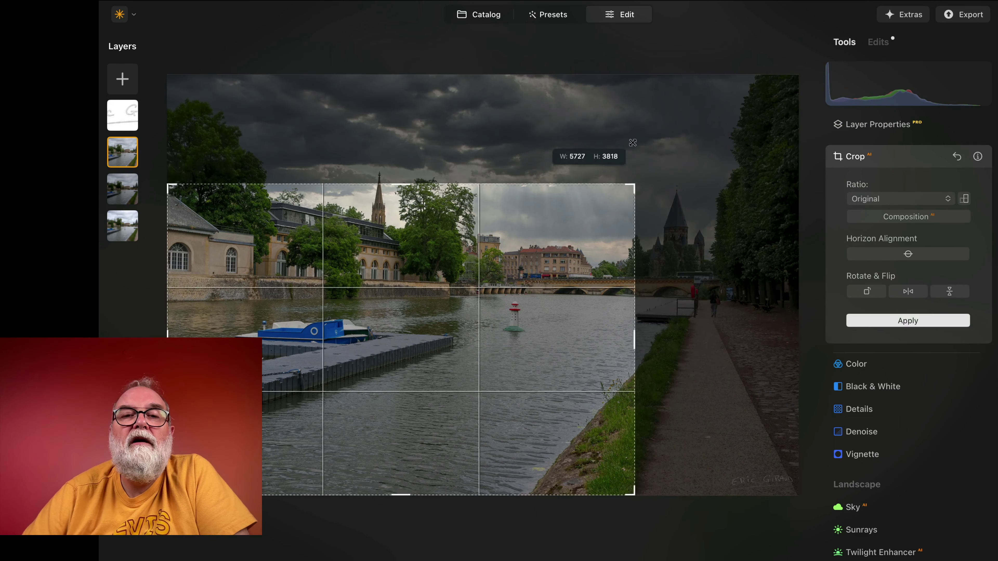
{"action": "left_click_drag", "start_coordinate": [569, 202], "coordinate": [463, 291]}
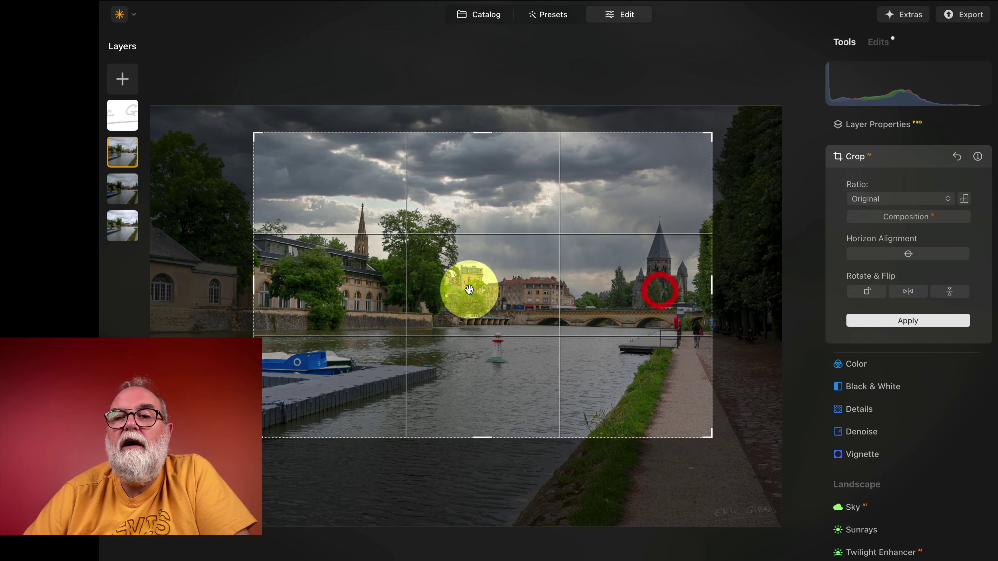
{"action": "left_click", "coordinate": [923, 321]}
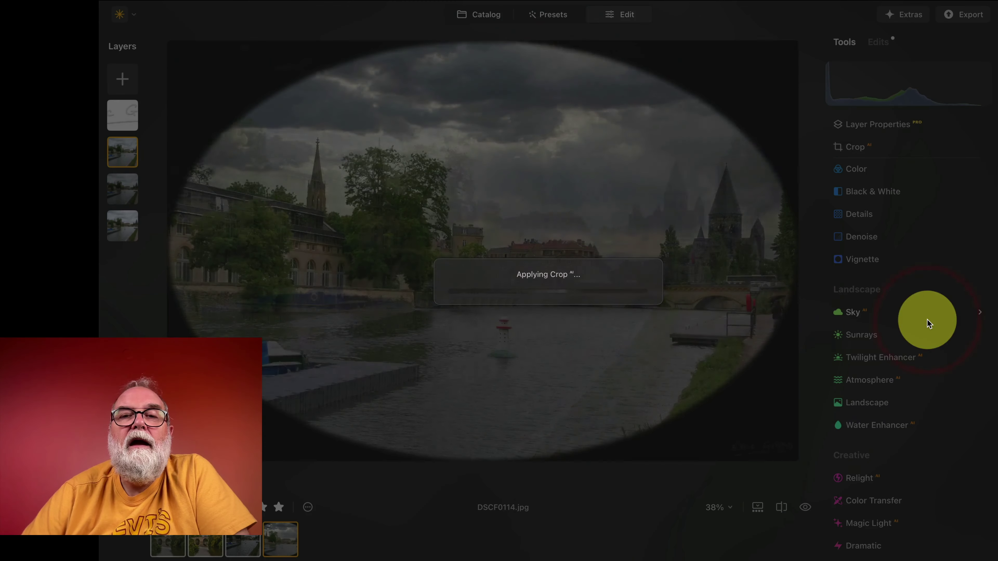